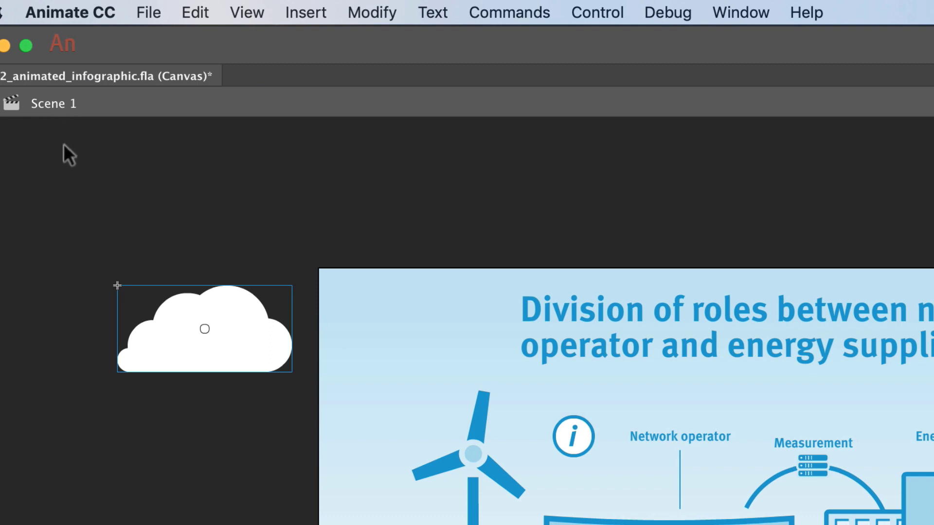
Test the infographic in the browser and try the info button beside the network operator.
click(586, 12)
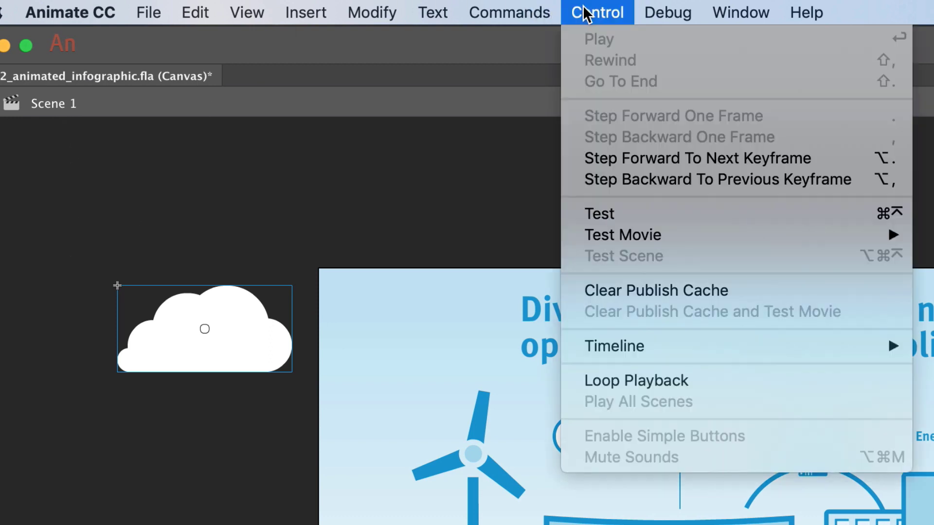
click(627, 217)
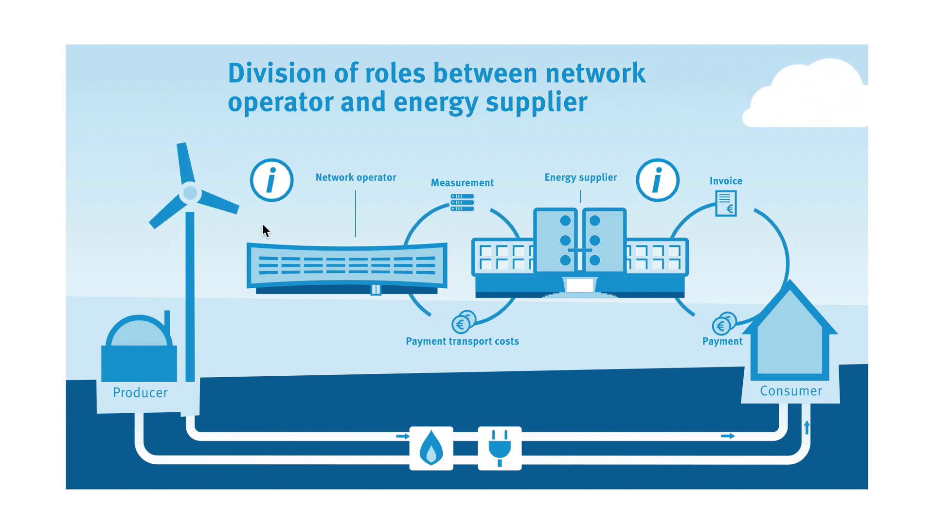
click(276, 188)
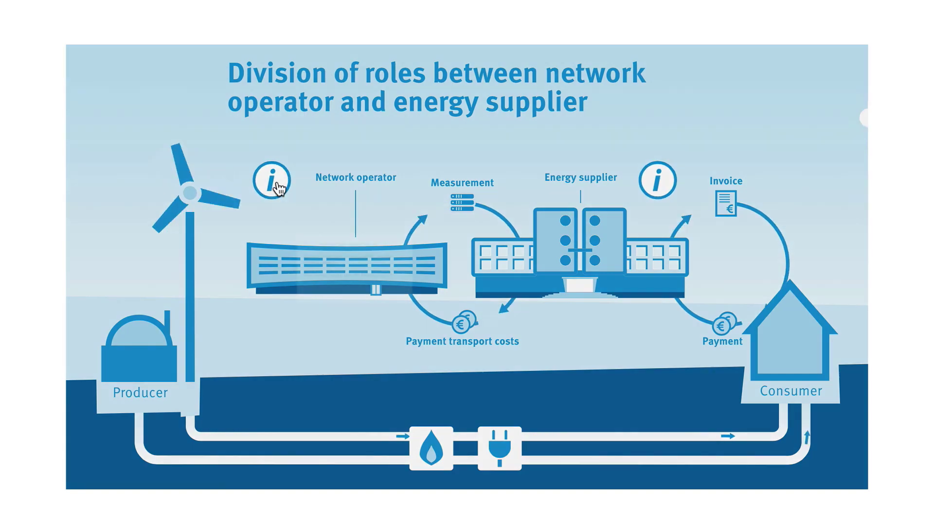
click(277, 188)
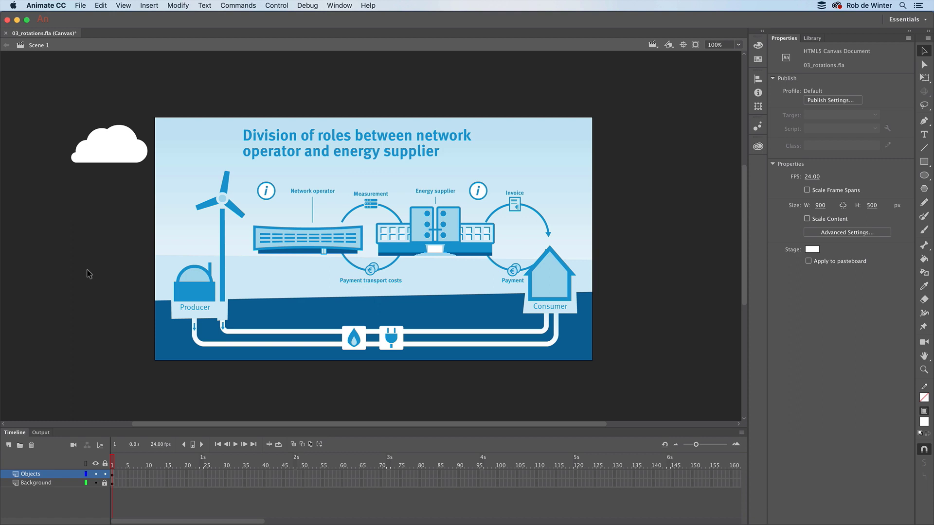
click(109, 148)
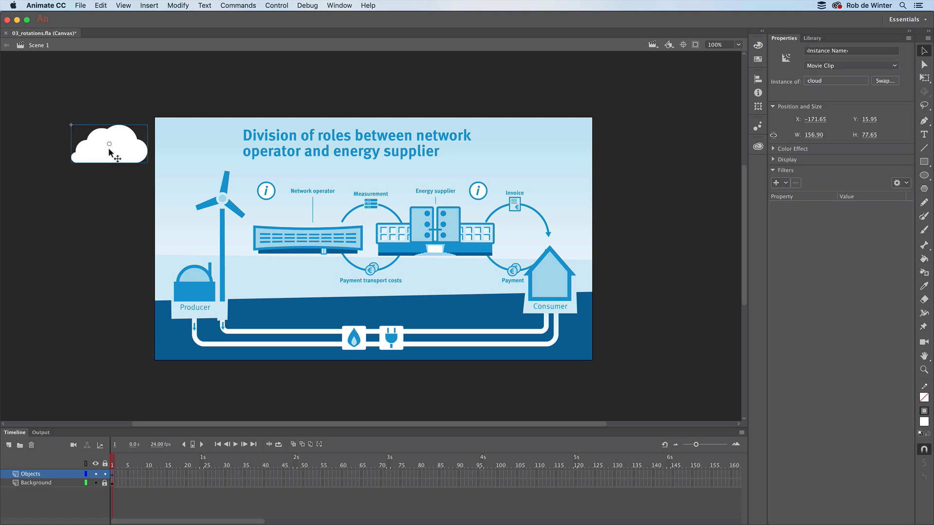
click(126, 202)
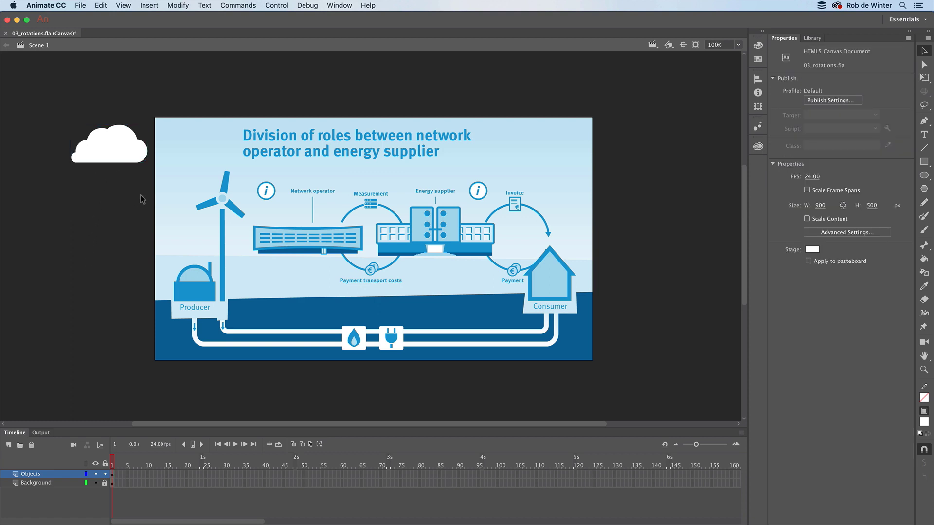
Convert the wind turbine's blades into a Movie Clip symbol named "windmill".
click(235, 212)
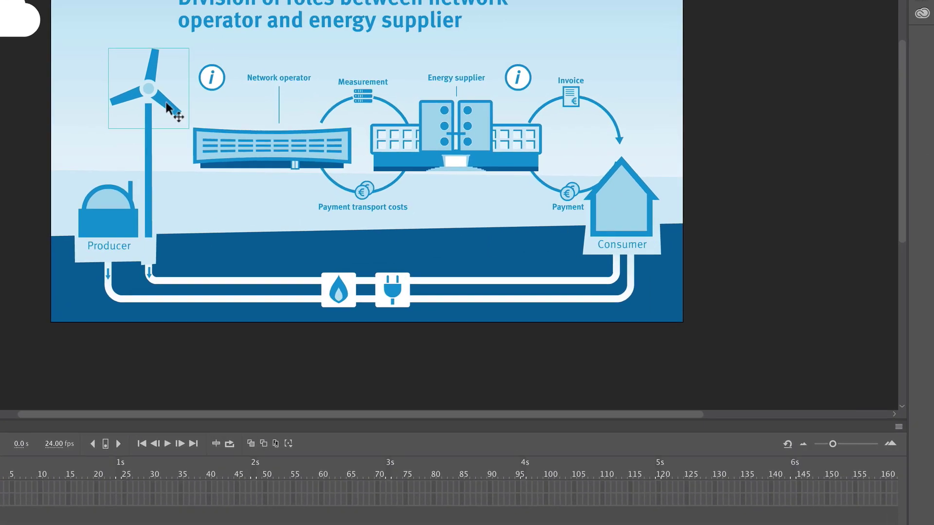
right_click(166, 105)
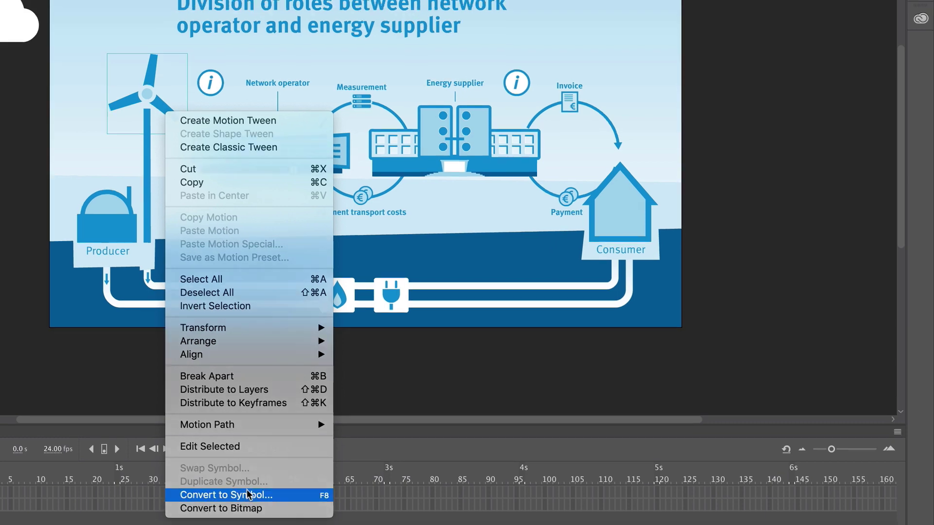
click(247, 488)
text(windmill)
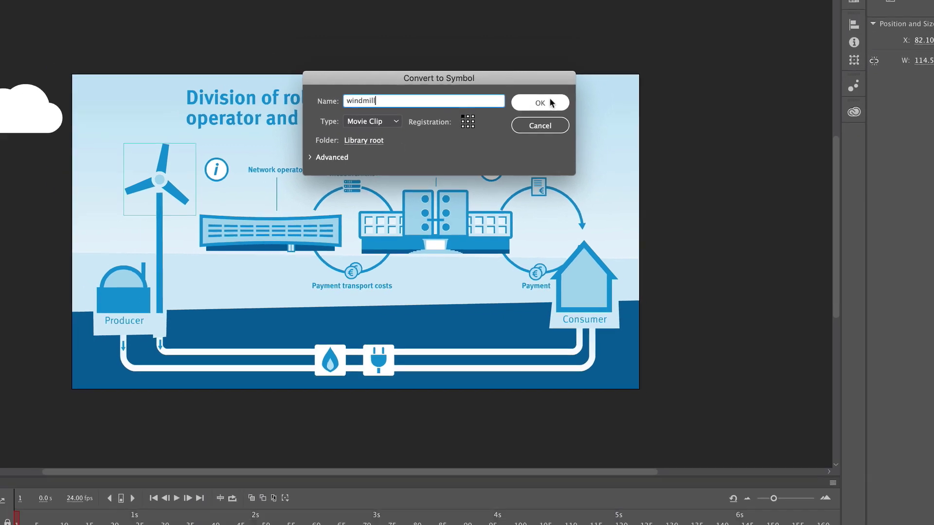
click(569, 84)
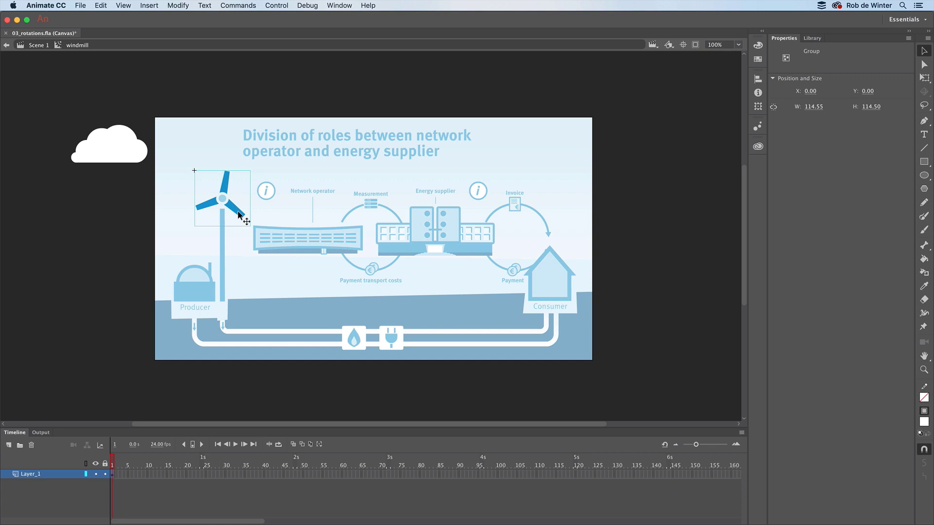
Create a motion tween on the blades inside the windmill symbol.
right_click(239, 216)
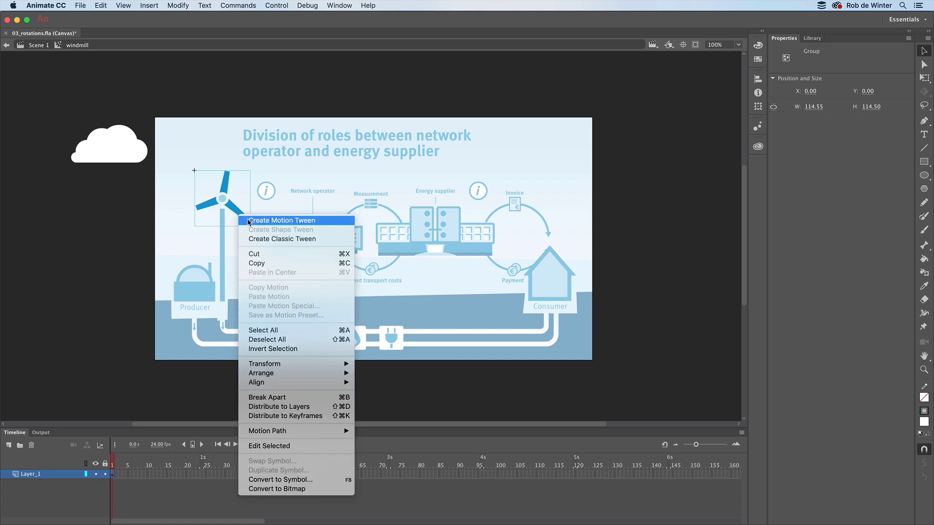
click(249, 221)
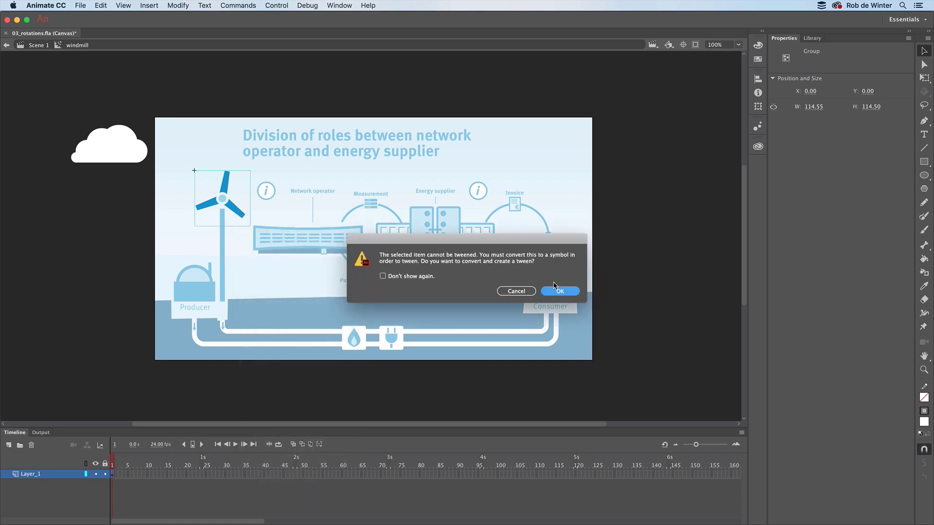
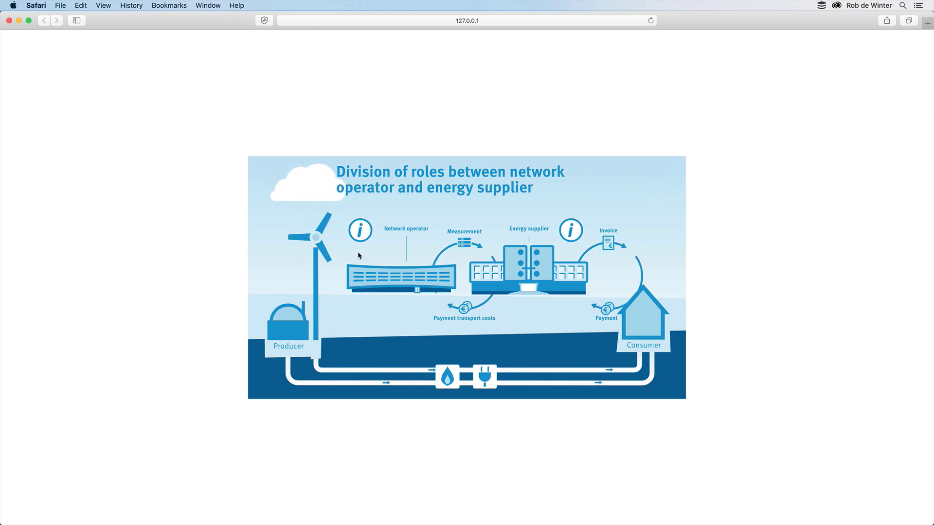
Try the network operator's info button in the browser preview and return to Animate.
click(358, 235)
click(354, 290)
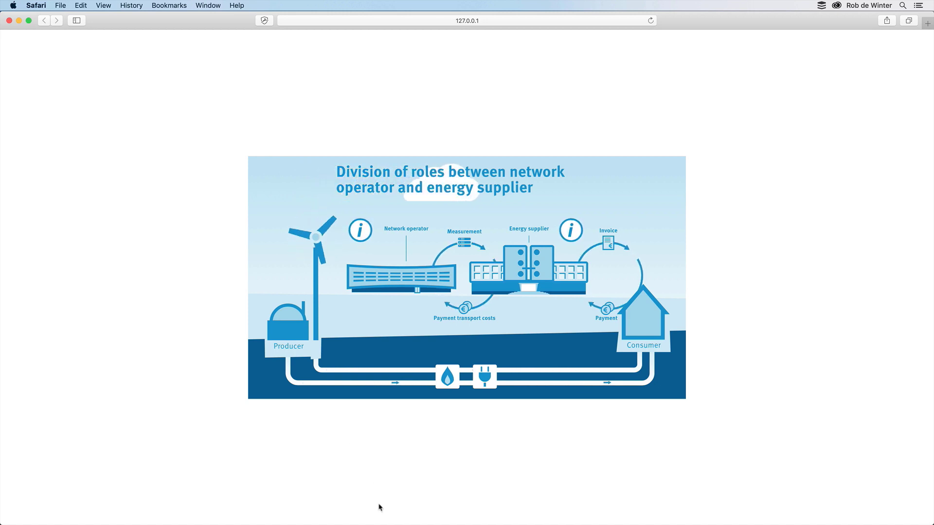
click(416, 514)
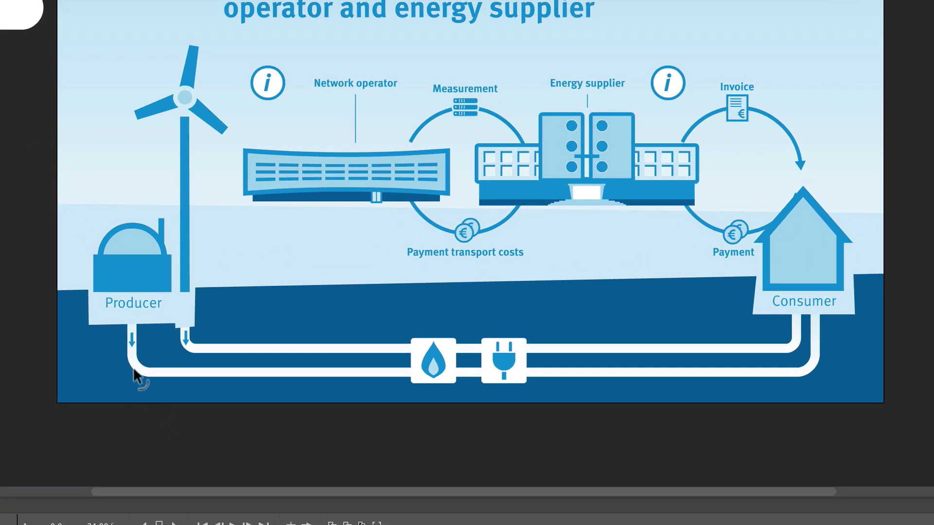
Cut the path line that follows the lower pipe from the producer to the consumer.
click(164, 375)
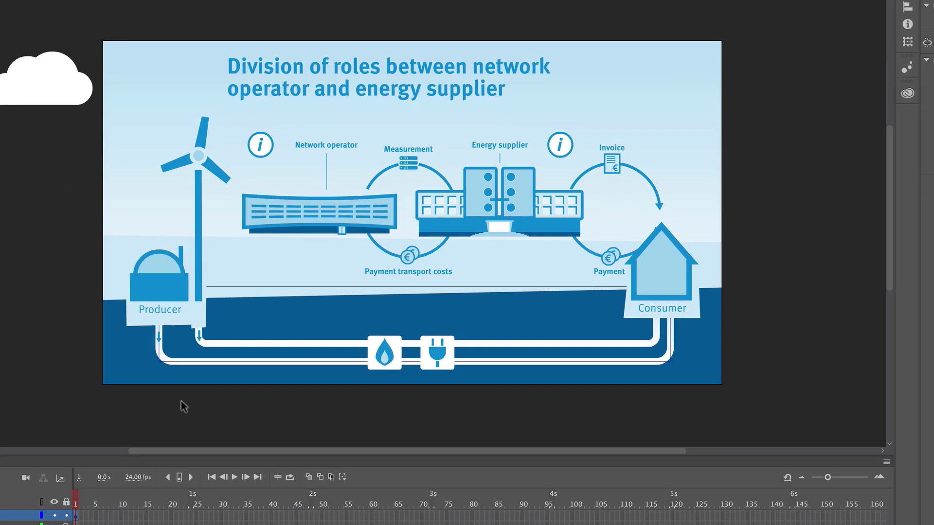
click(161, 428)
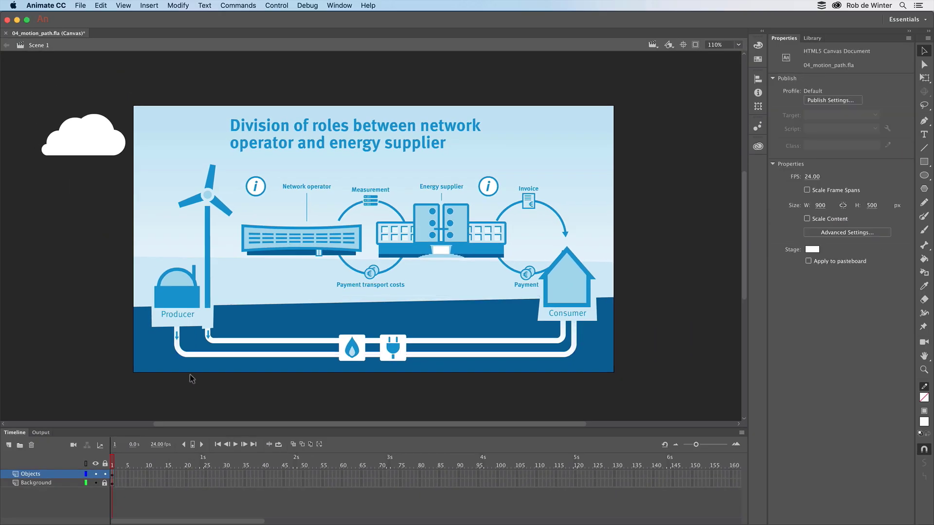
Convert the small arrow in the pipe below the producer building into a Movie Clip symbol named "arrow1".
click(177, 340)
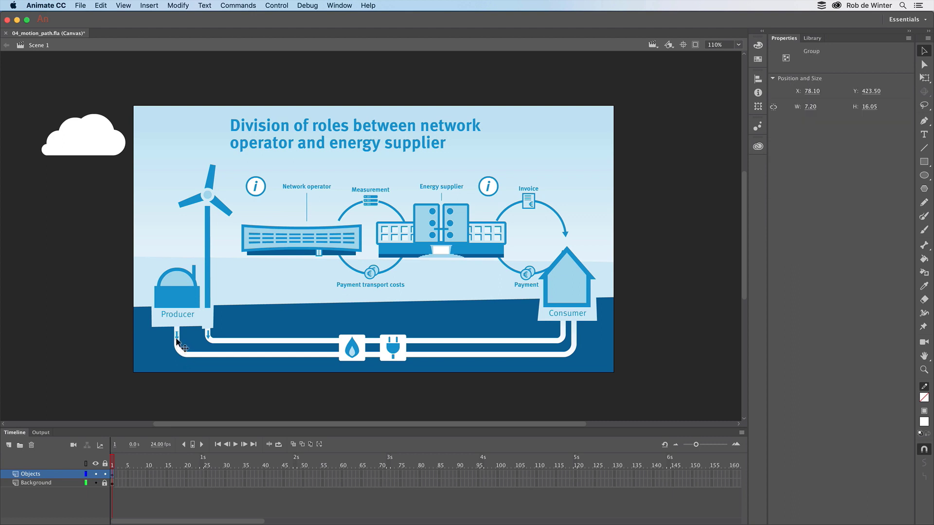
right_click(177, 341)
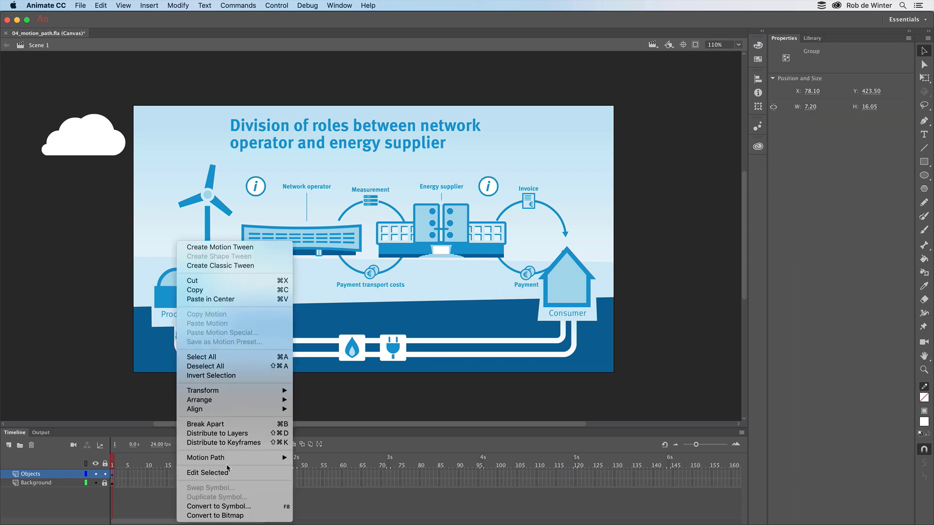
click(231, 507)
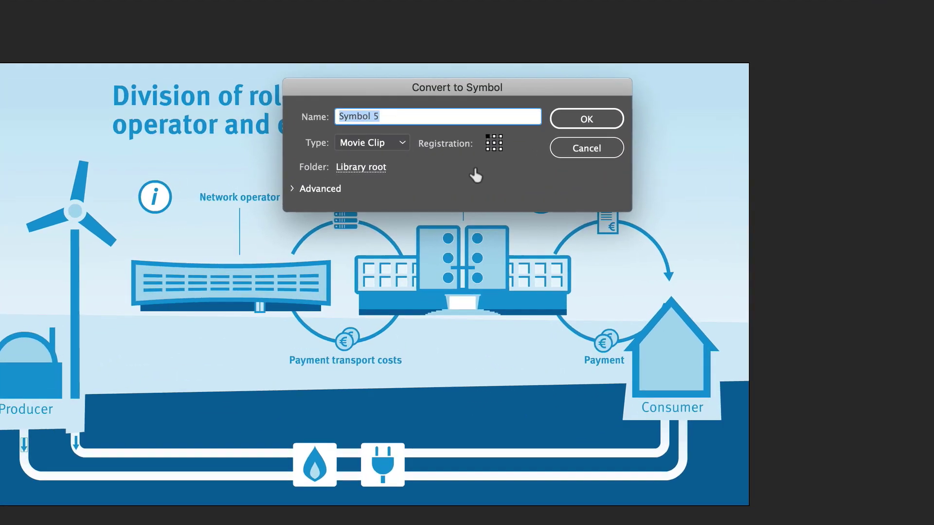
text(arrow1)
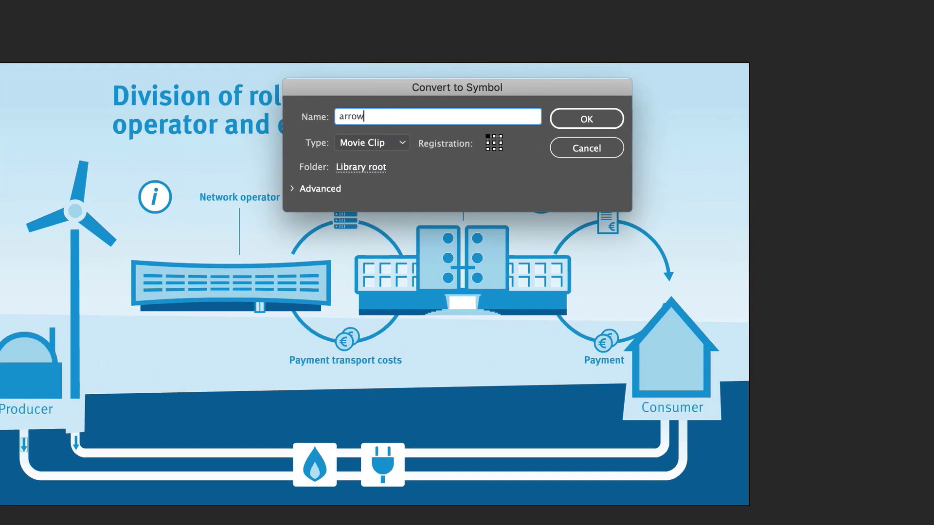
click(602, 122)
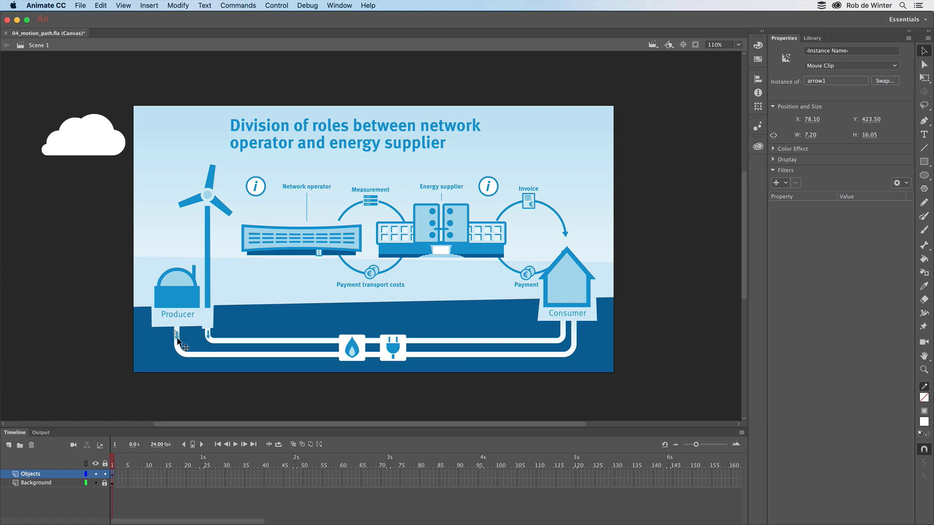
Open the arrow1 symbol for editing and create a motion tween on its arrow, accepting the conversion to a symbol.
double_click(177, 340)
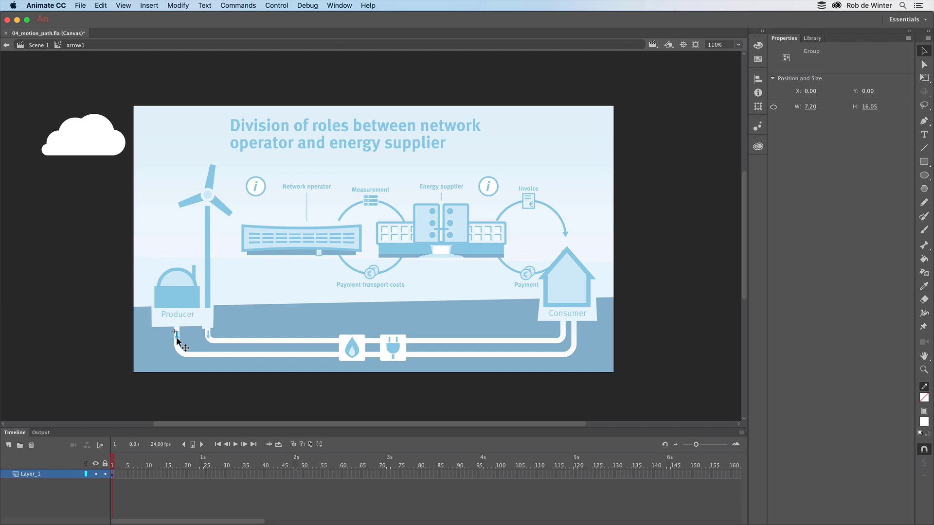
right_click(176, 340)
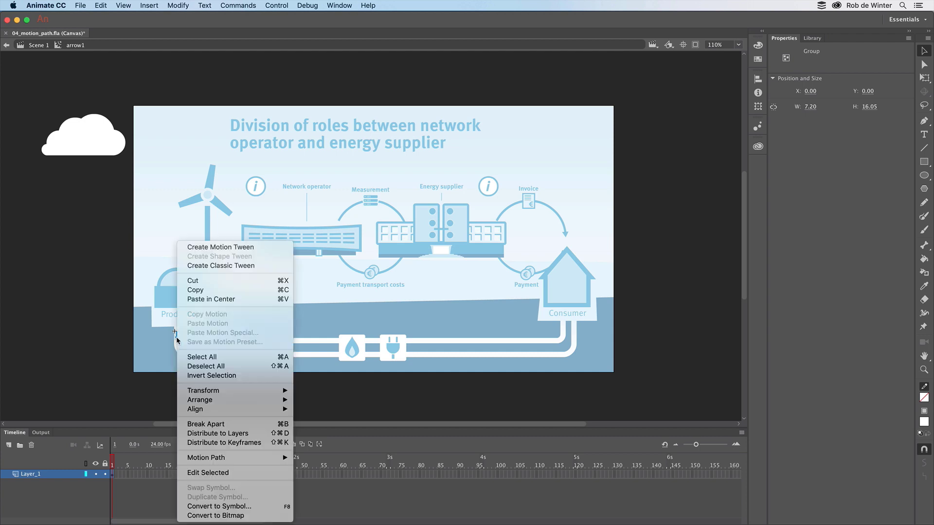
click(217, 248)
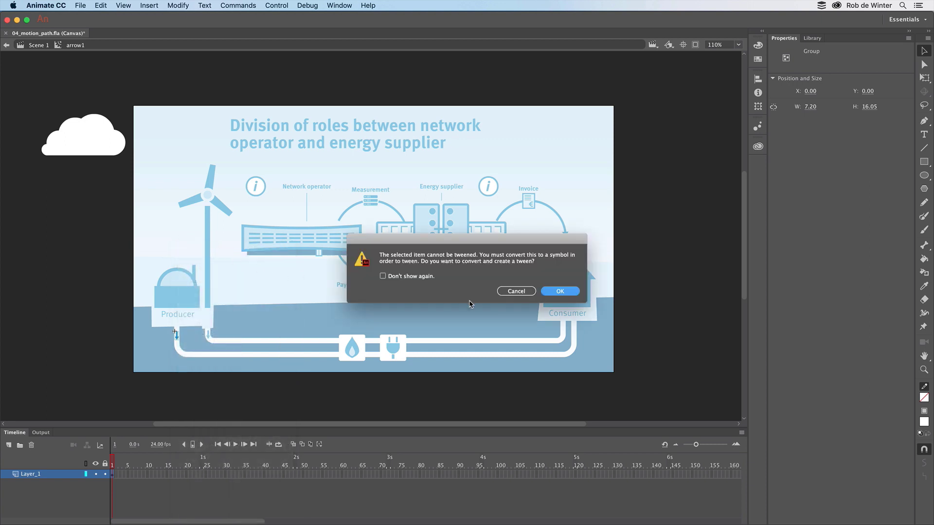
click(560, 291)
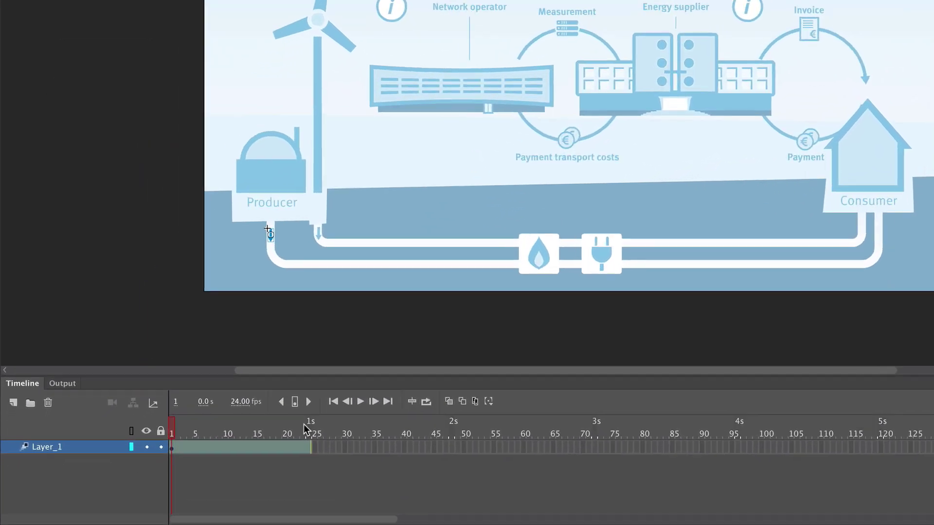
At frame 24, move the arrow horizontally to the consumer end of the lower pipe, at about X 743.
click(202, 463)
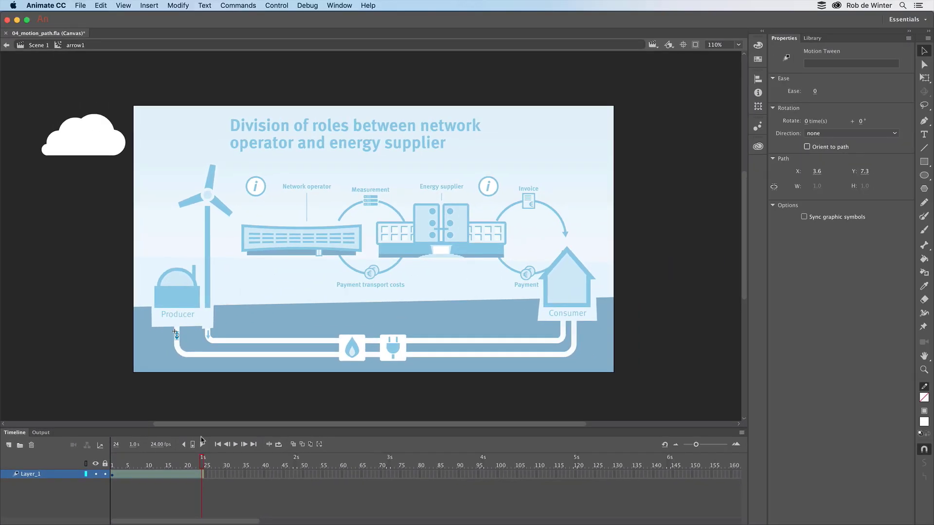
drag(176, 337, 572, 334)
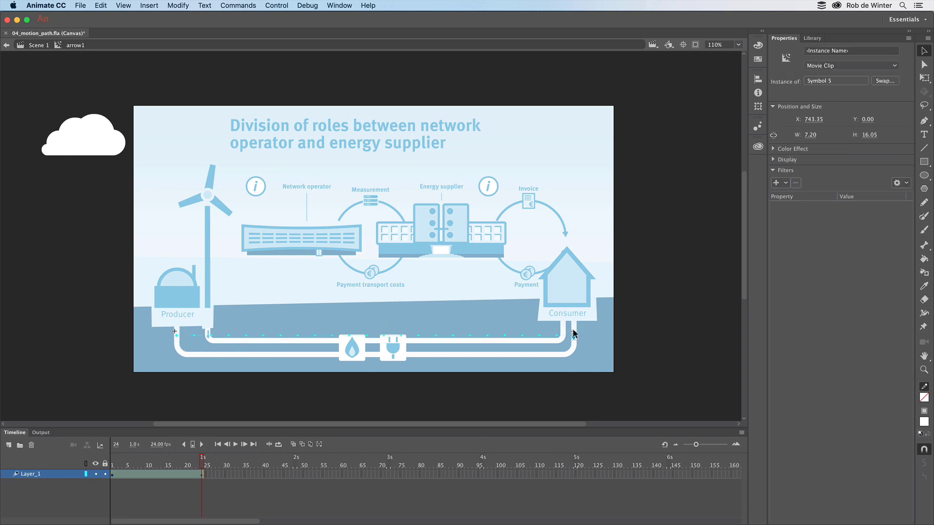
key(Return)
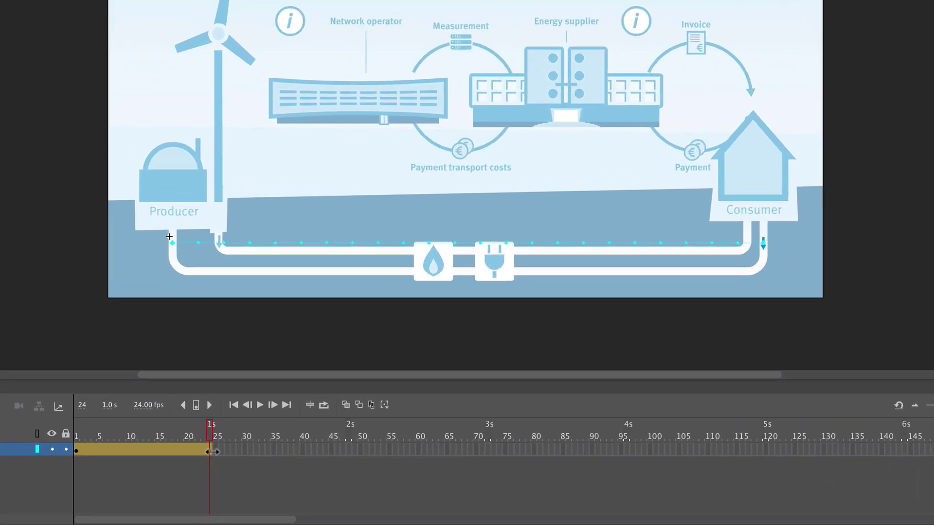
Extend the arrow's motion tween to frame 144, giving it a duration of 6 seconds.
drag(201, 473, 627, 499)
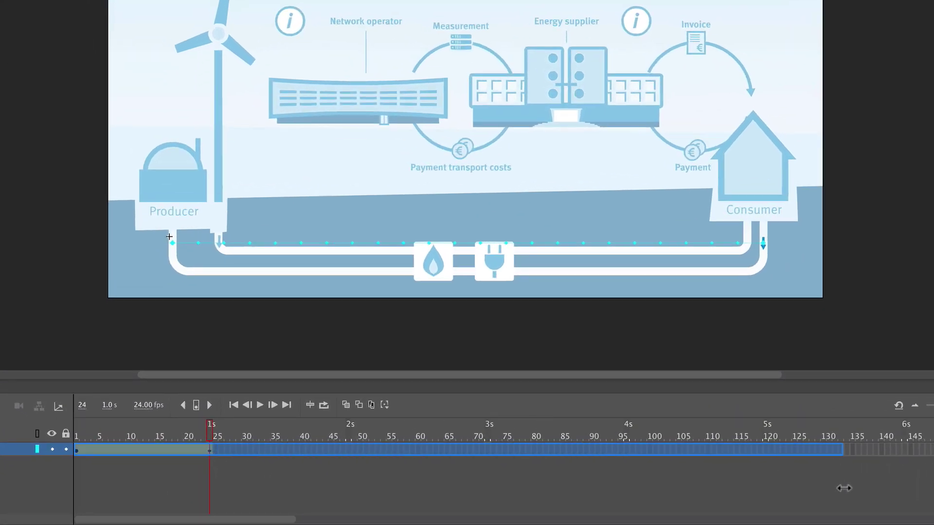
drag(843, 488, 907, 461)
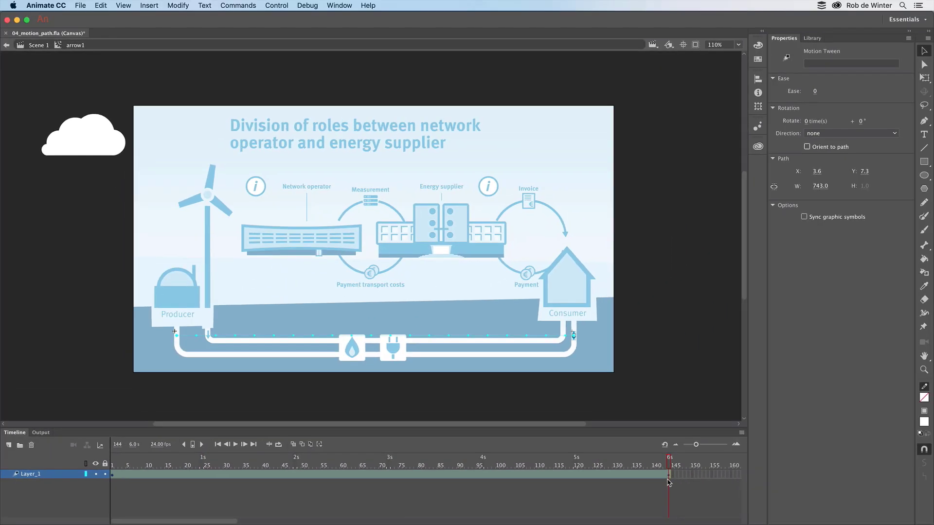
key(Return)
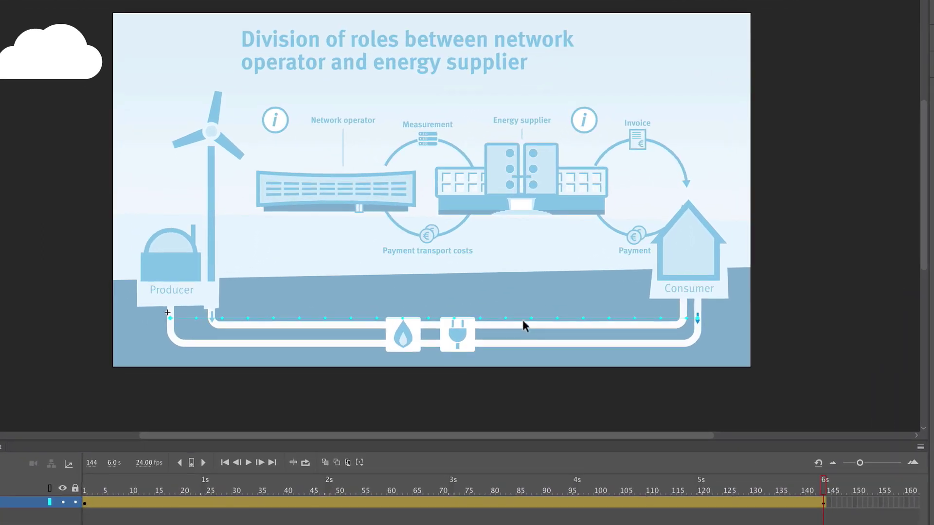
Replace the arrow's straight motion path with the copied pipe-shaped path and align it over the lower pipe.
click(522, 318)
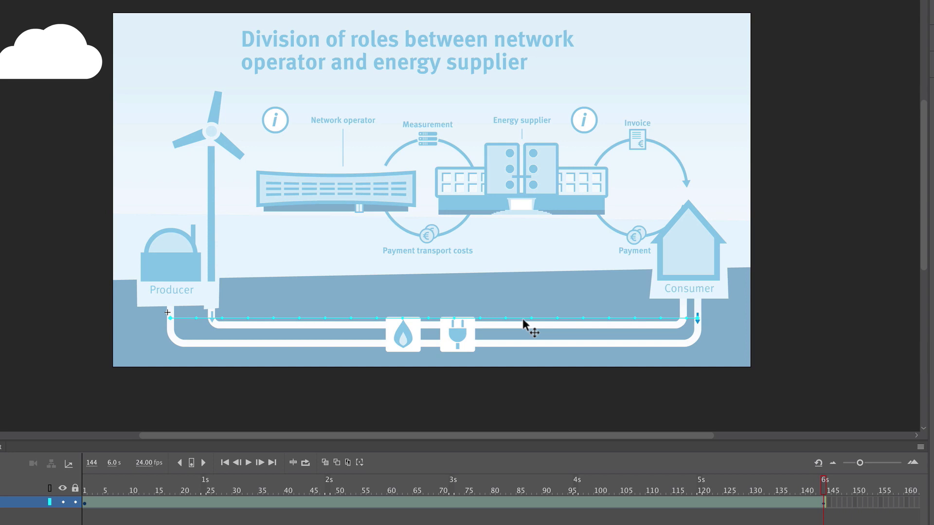
key(ctrl+v)
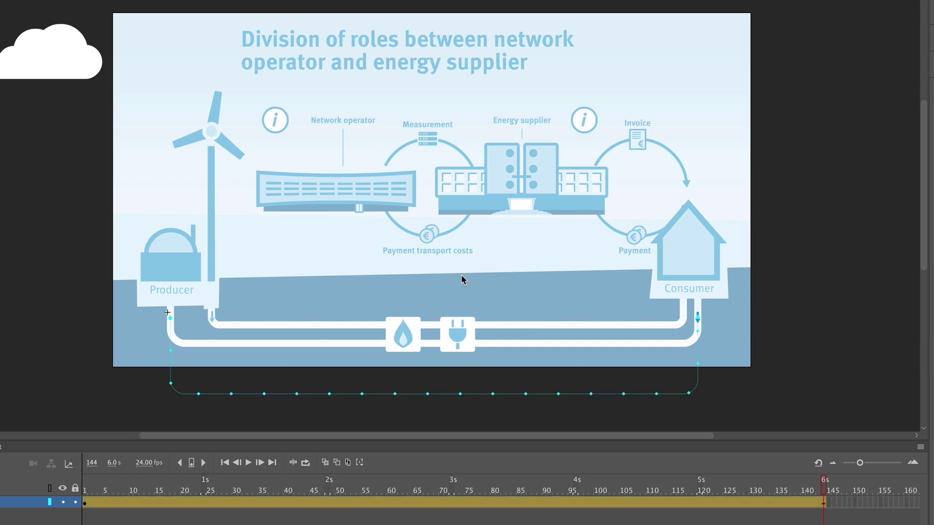
click(498, 394)
drag(498, 394, 492, 344)
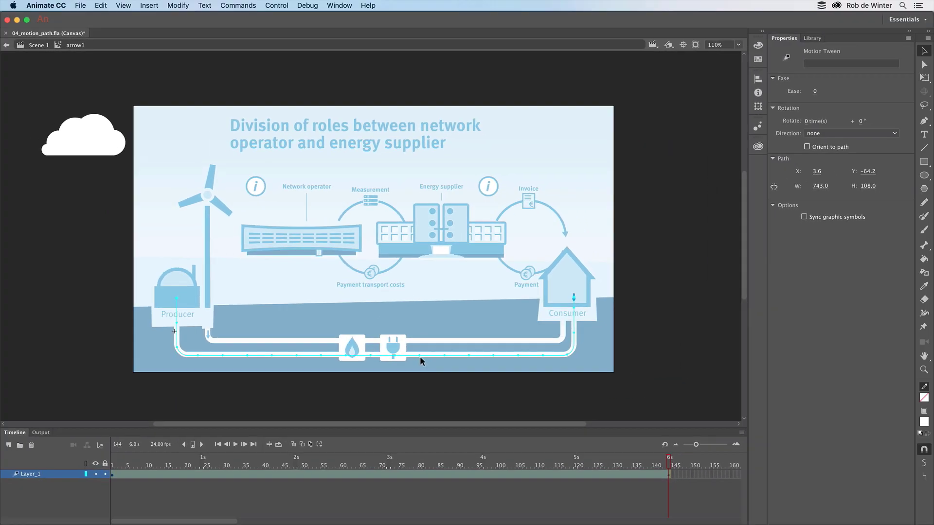
Orient the arrow to its path throughout the motion tween and preview its travel along the lower pipe.
key(Return)
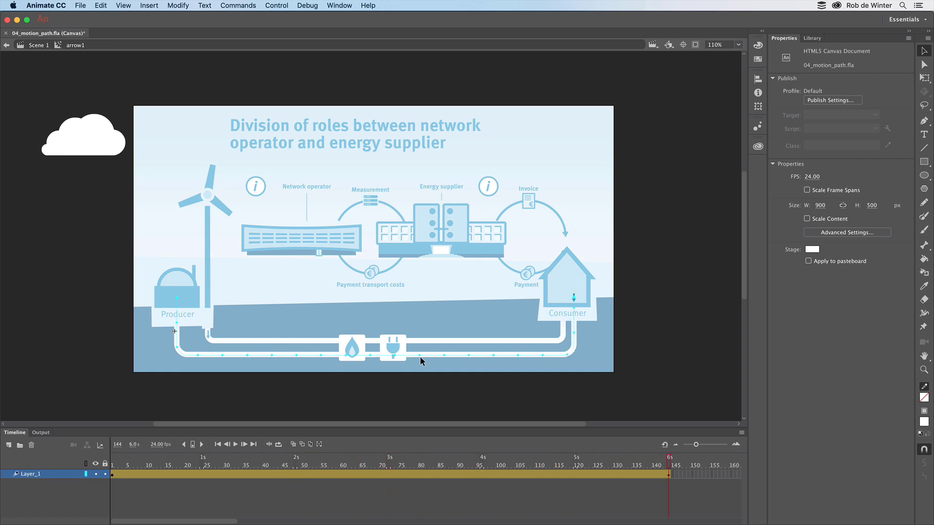
click(455, 474)
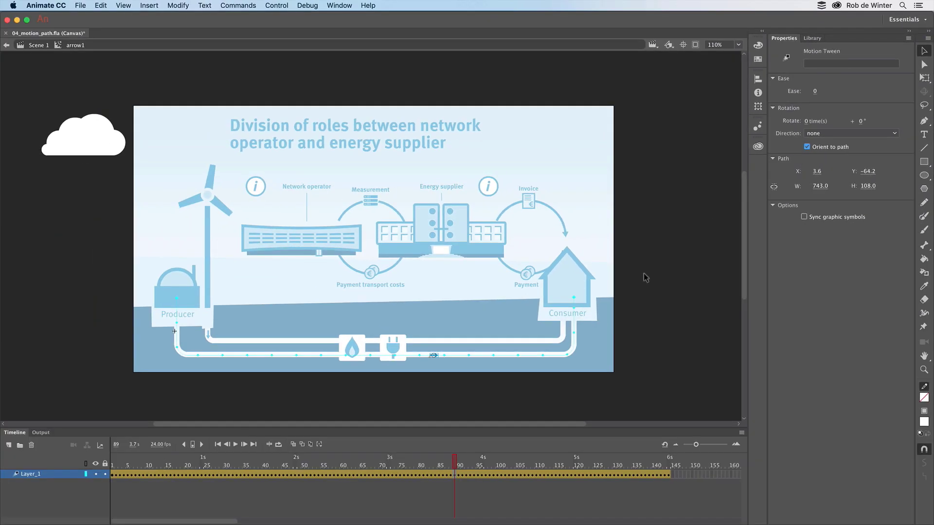
key(Return)
Return to Scene 1 and test the movie in the browser.
click(39, 46)
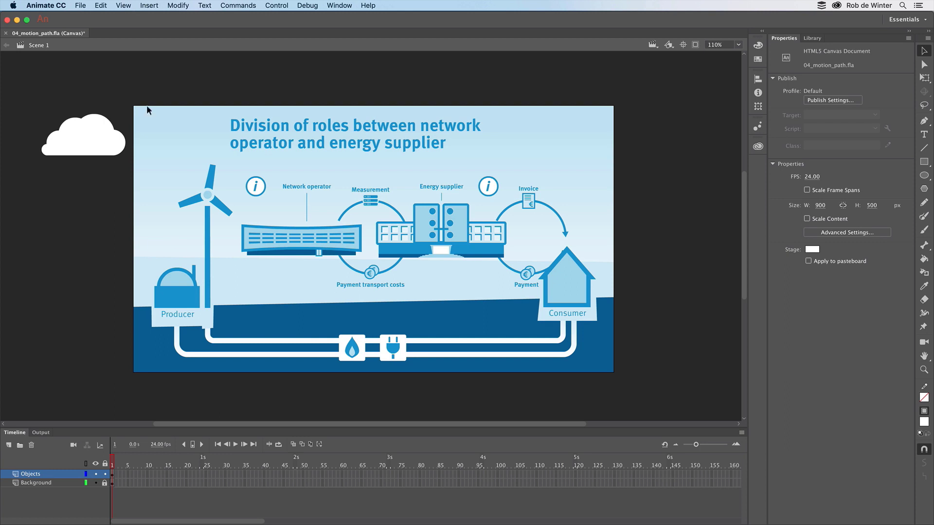
click(268, 5)
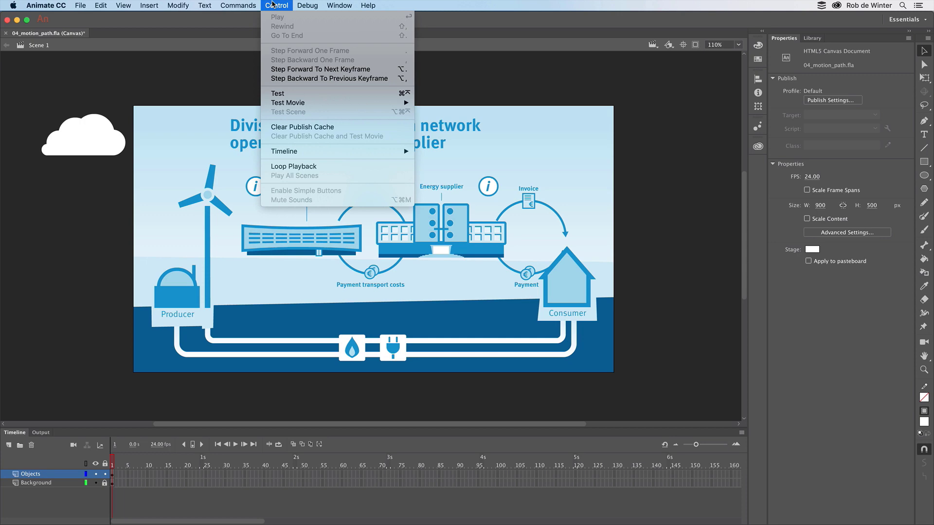
click(300, 92)
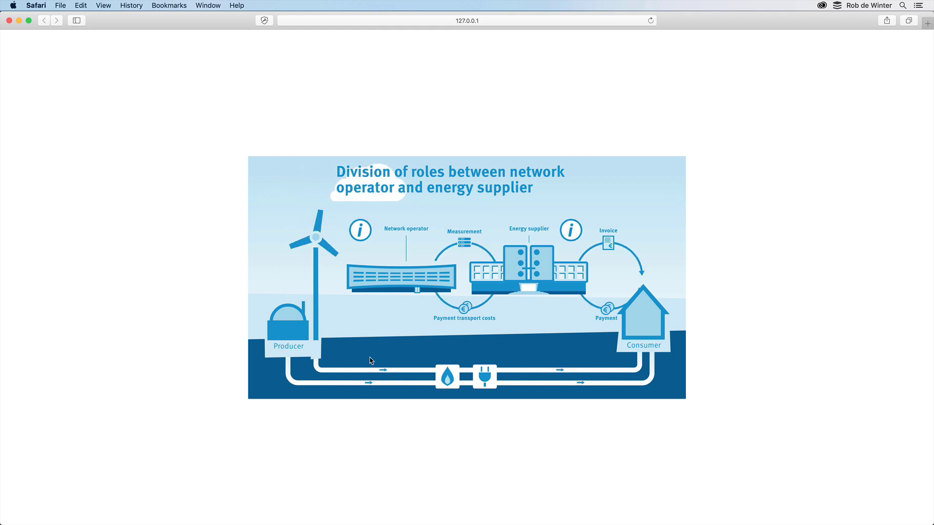
Try the network operator and energy supplier info buttons in the finished infographic in Safari, and switch back to Animate.
click(361, 234)
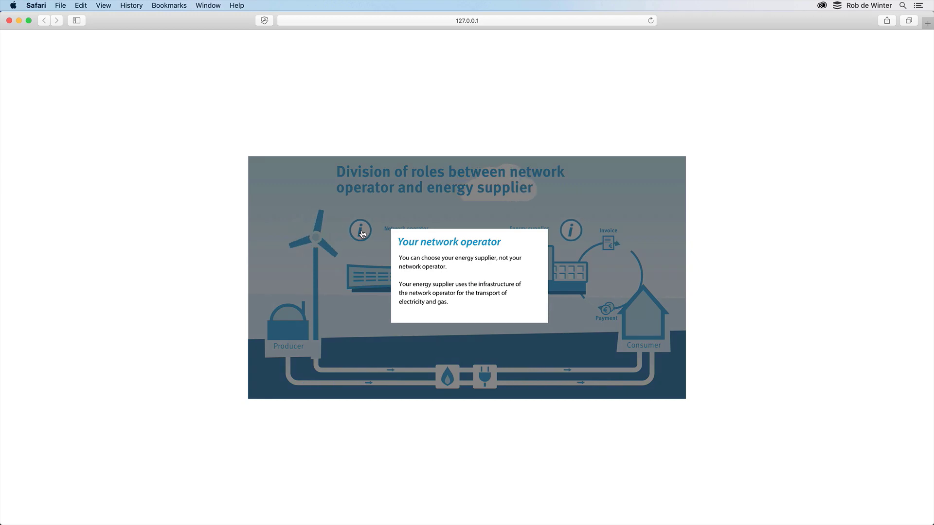
click(571, 235)
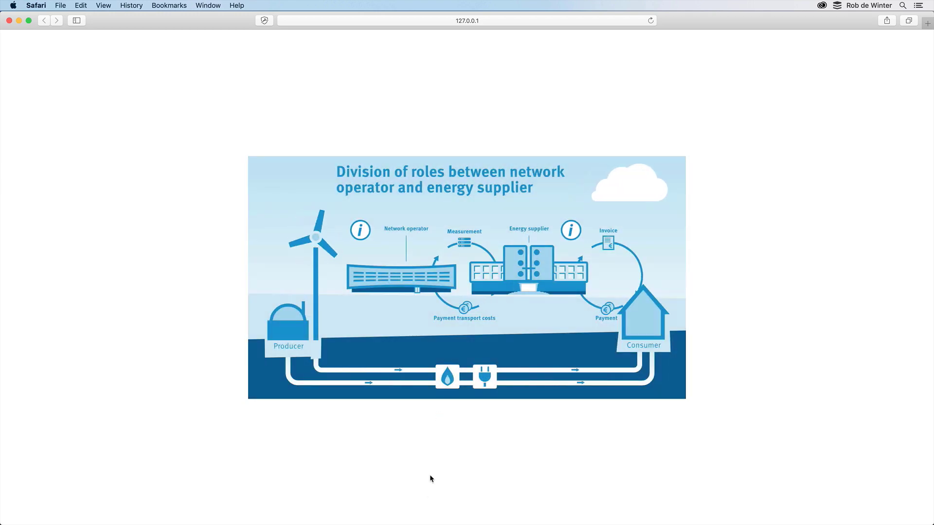
click(425, 512)
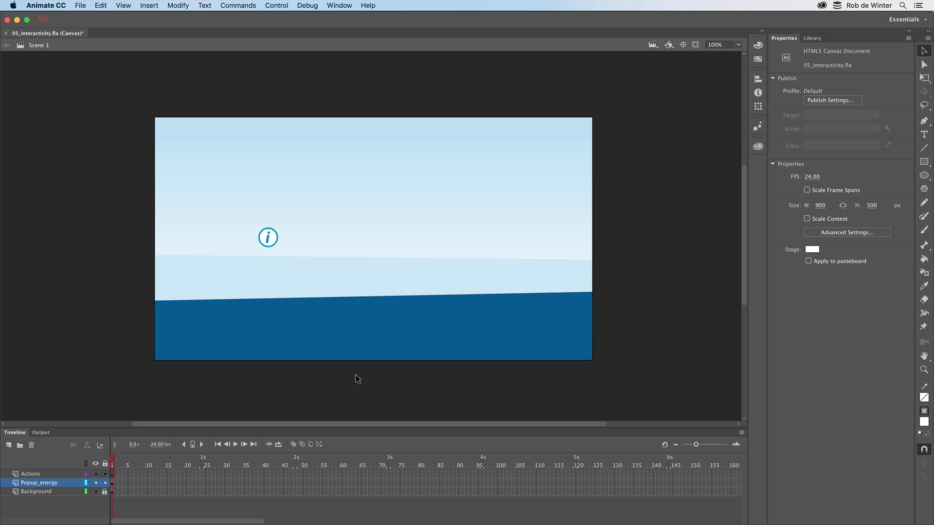
Test the 05_interactivity.fla movie in the browser to check its info popup, and switch back to Animate.
click(283, 5)
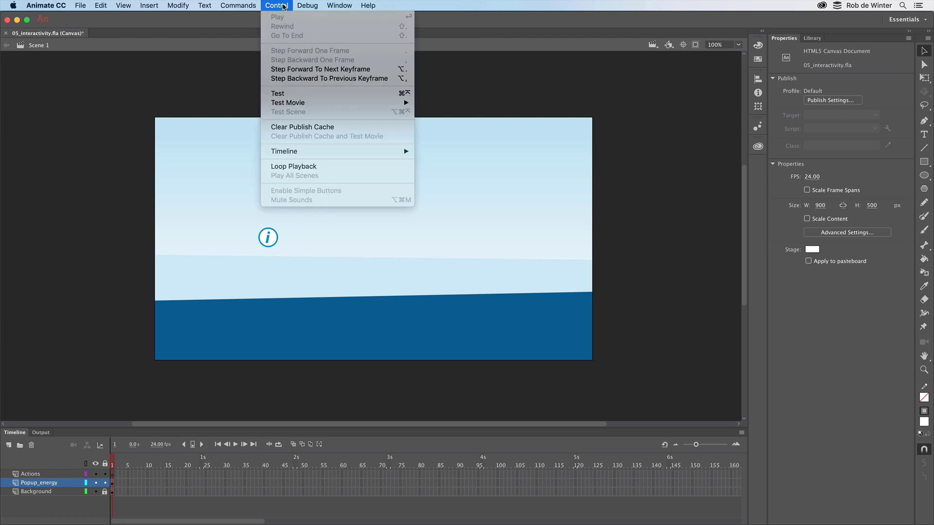
click(298, 94)
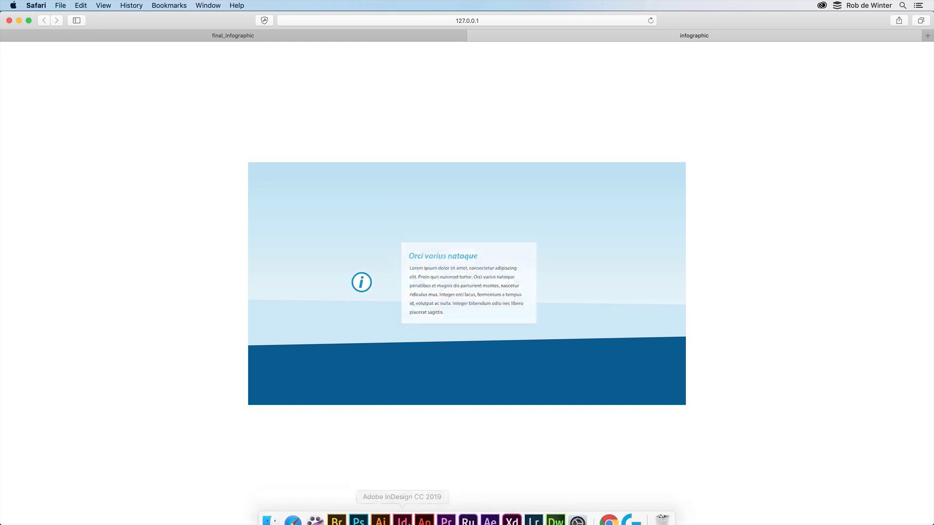
click(416, 515)
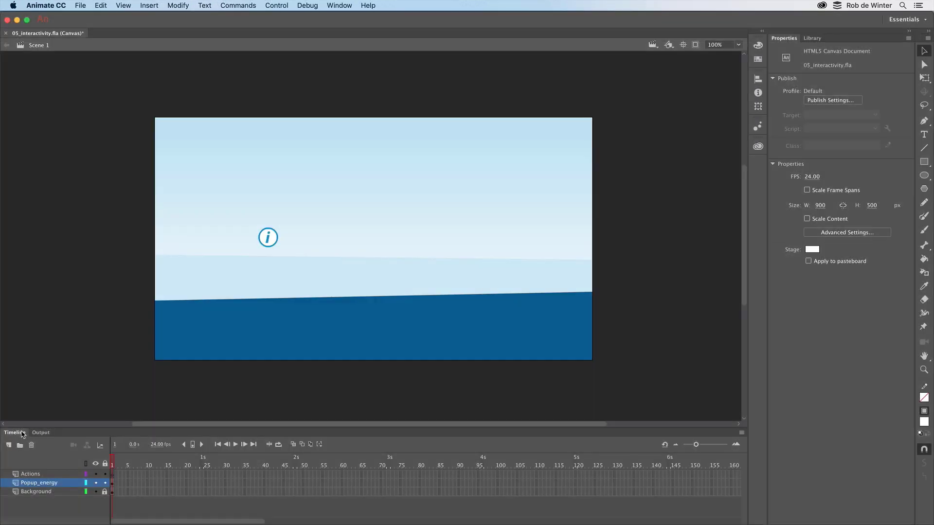
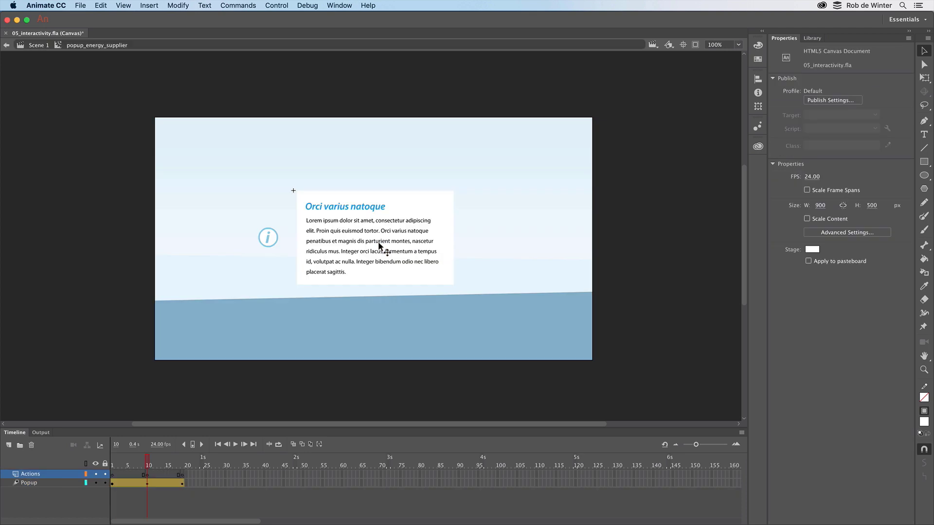
Open the code editor for frame 1 of the Actions layer inside the popup_energy_supplier symbol, placing it beside the stage artwork.
drag(147, 461, 111, 468)
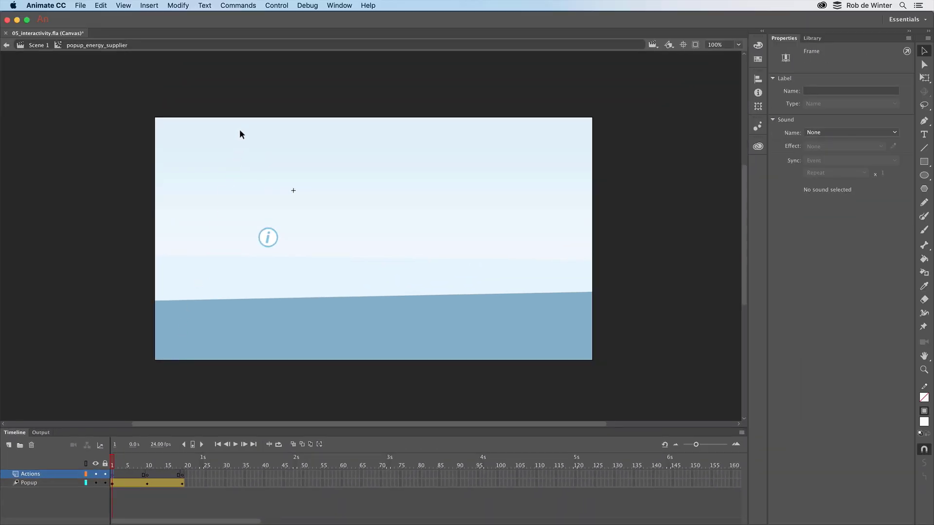
click(338, 6)
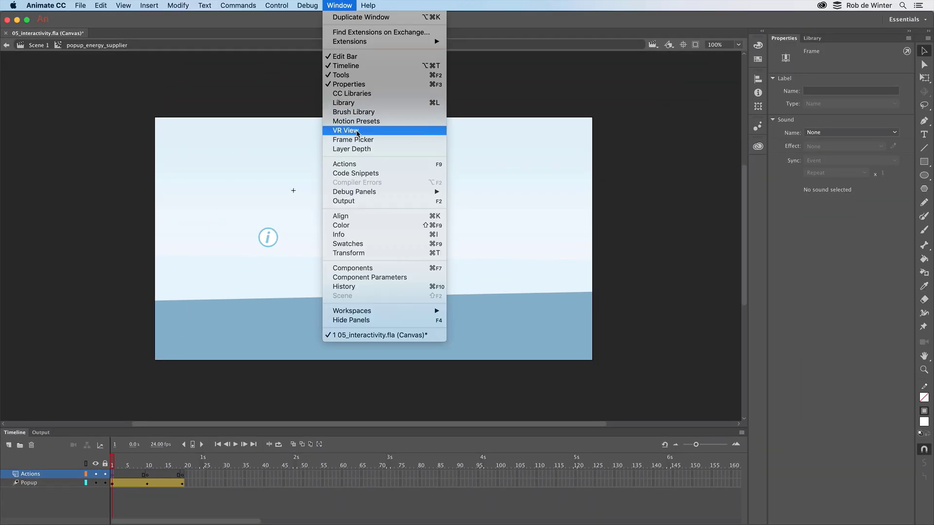
click(362, 163)
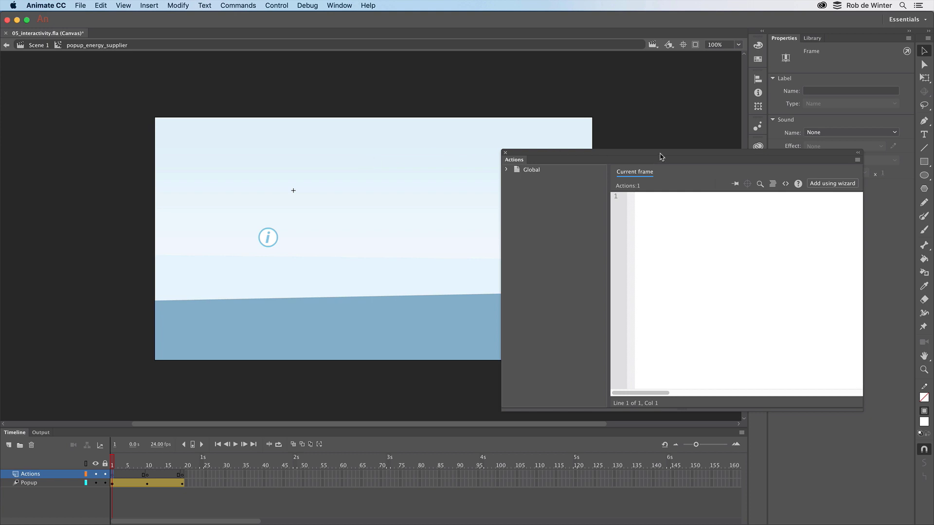
drag(660, 154, 548, 154)
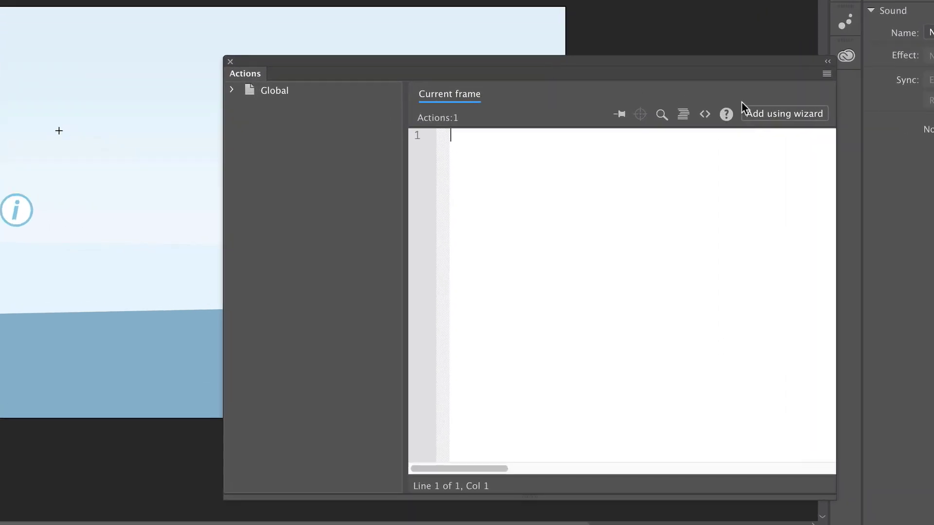
Use the action wizard to add a Stop action for this timeline to frame 1, triggered with this frame.
click(763, 110)
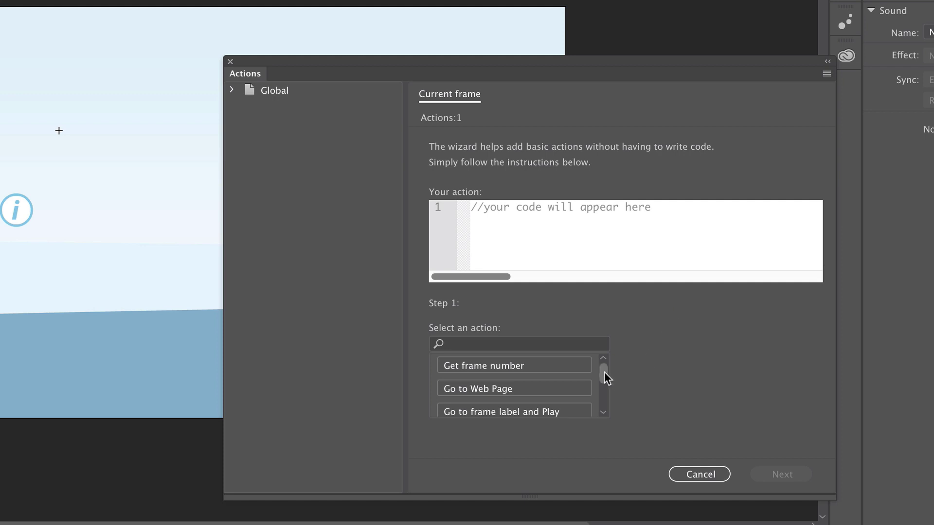
drag(604, 371, 603, 396)
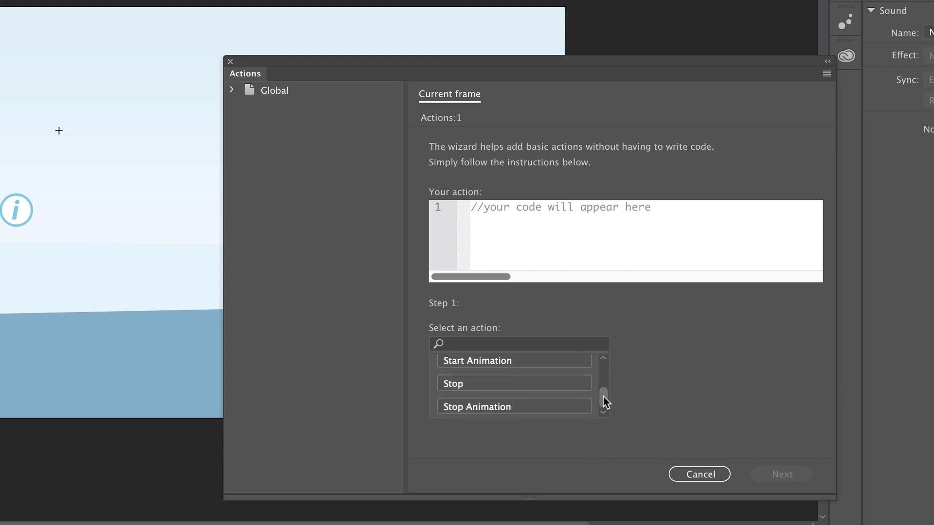
click(569, 383)
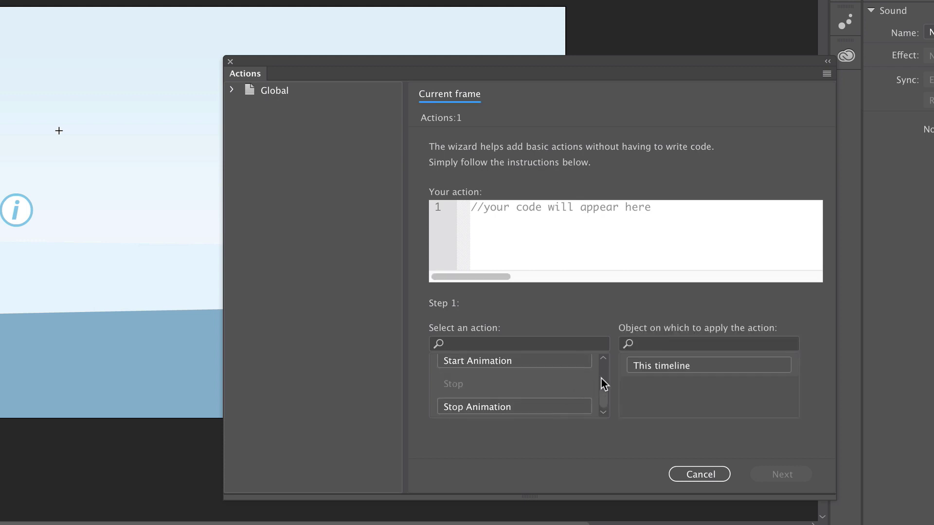
click(648, 364)
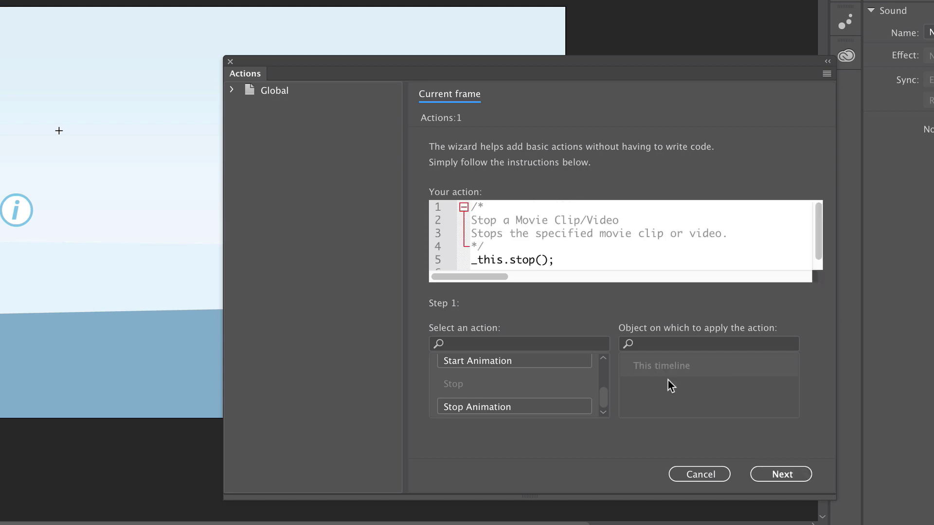
click(769, 471)
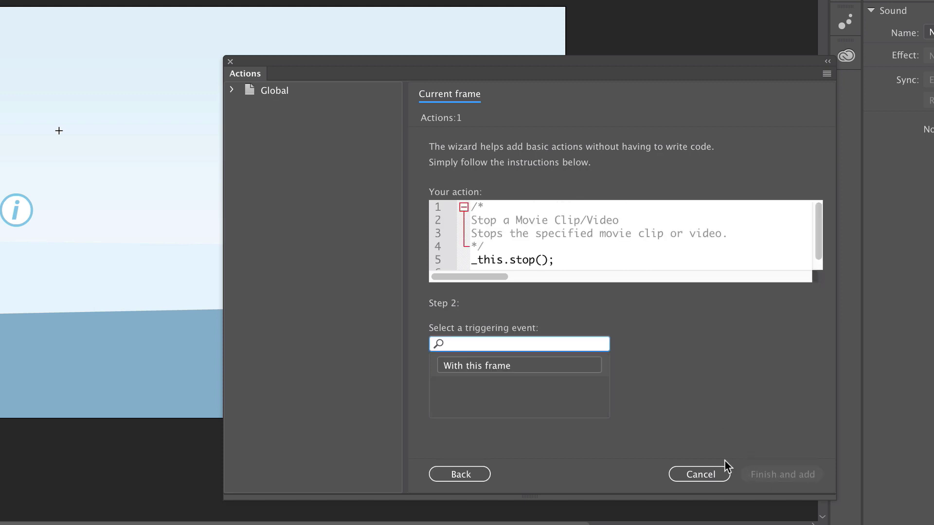
click(548, 363)
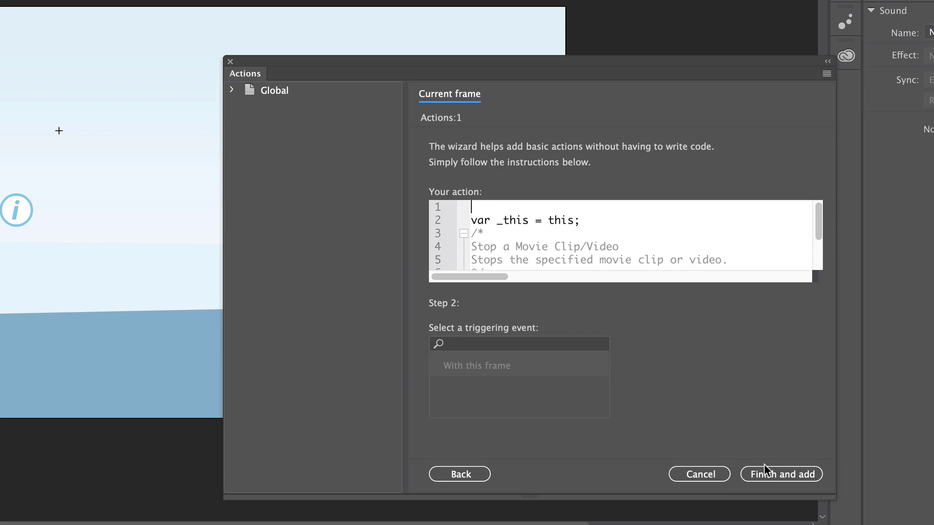
click(765, 472)
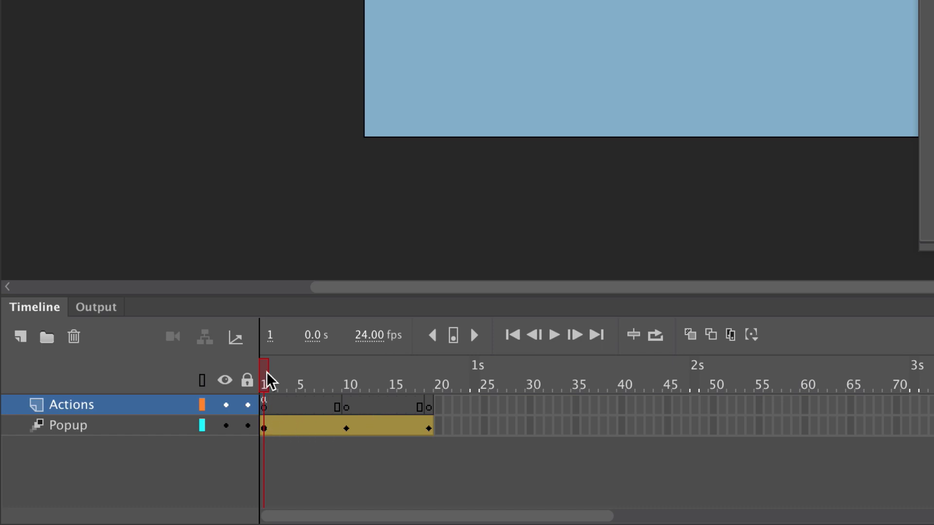
Add a wizard-generated Stop action for this timeline to the Actions layer's keyframe at frame 10, triggered with this frame.
drag(268, 380, 278, 381)
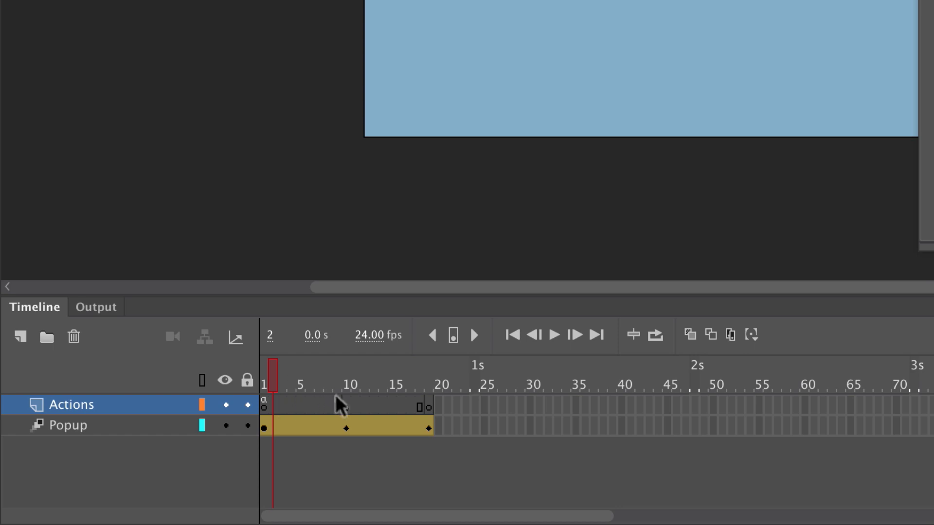
click(347, 408)
key(F9)
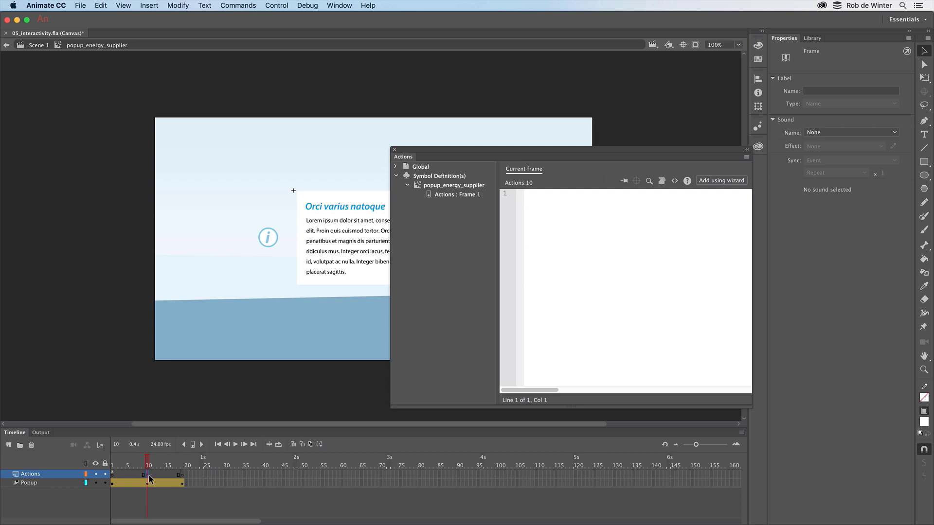
click(711, 181)
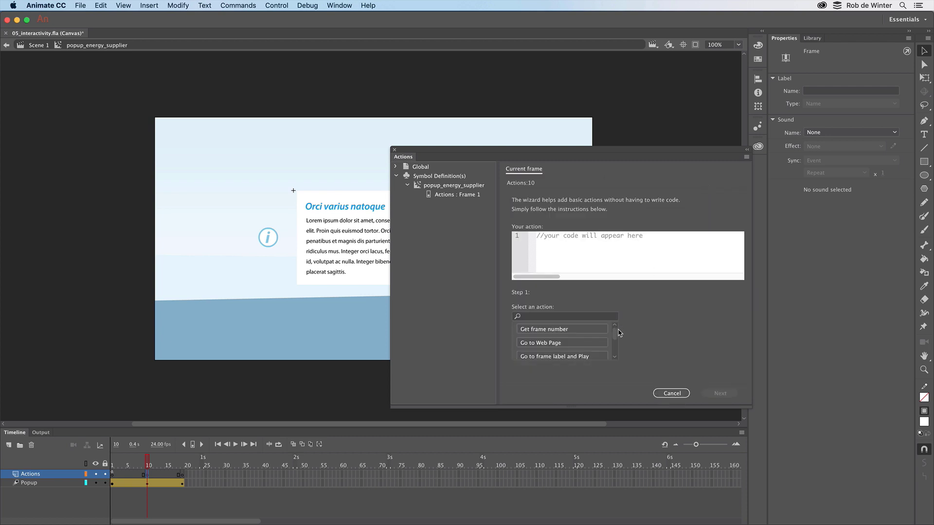
drag(614, 334, 616, 348)
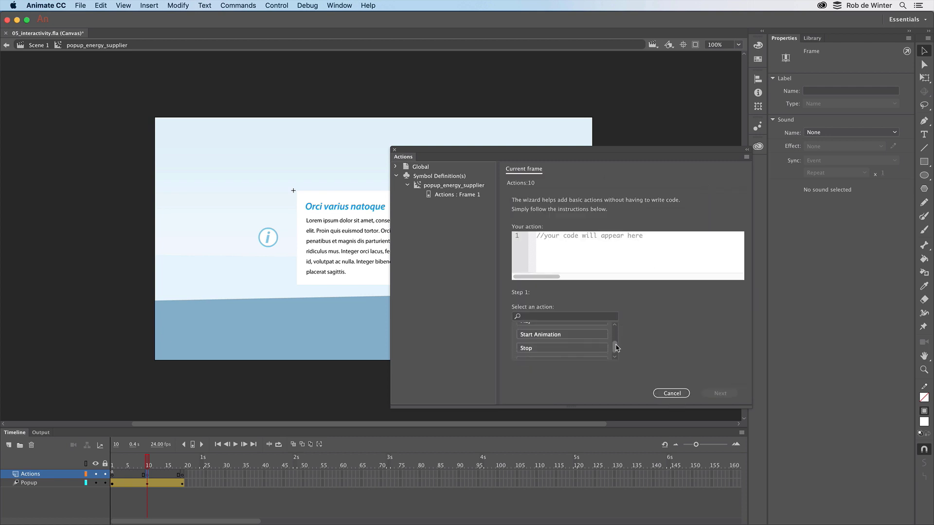
click(615, 343)
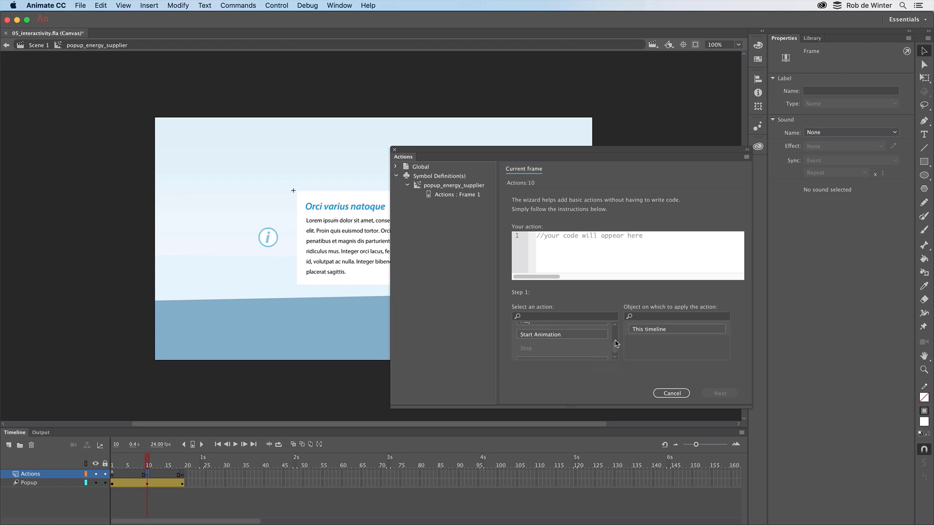
click(650, 330)
click(719, 394)
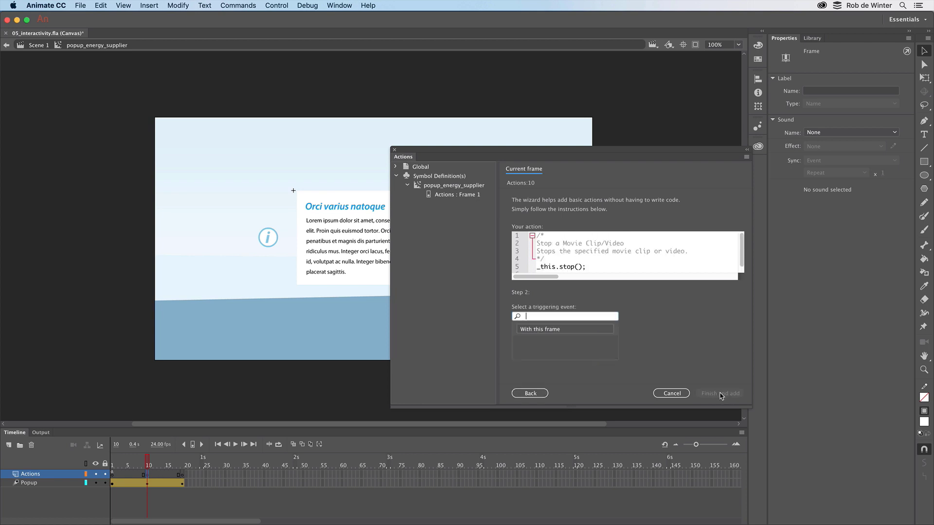
click(590, 331)
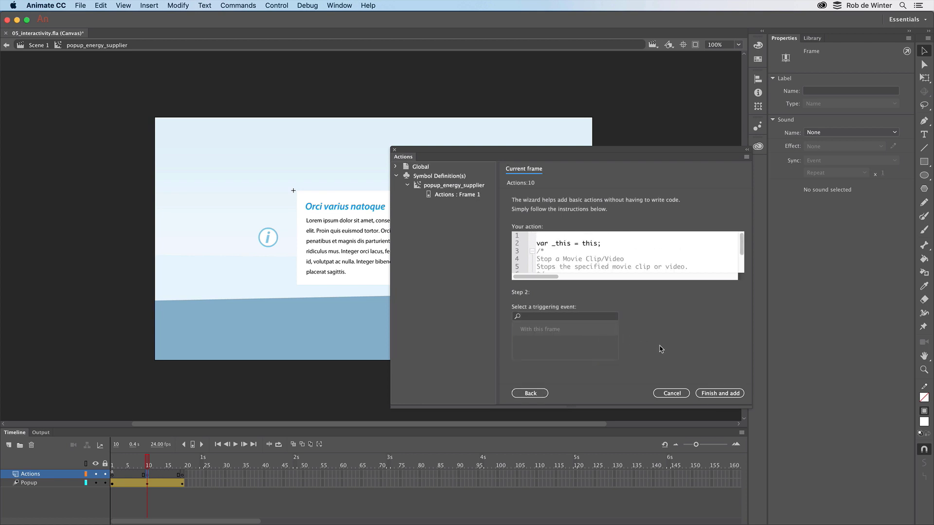
click(719, 393)
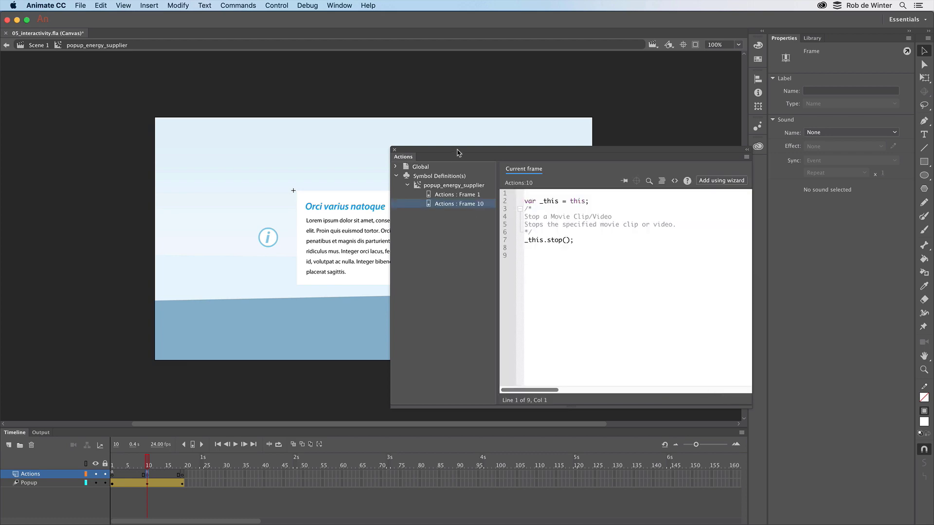
Return to Scene 1, move the code editor clear of the stage, and select the info button instance.
drag(458, 152, 488, 149)
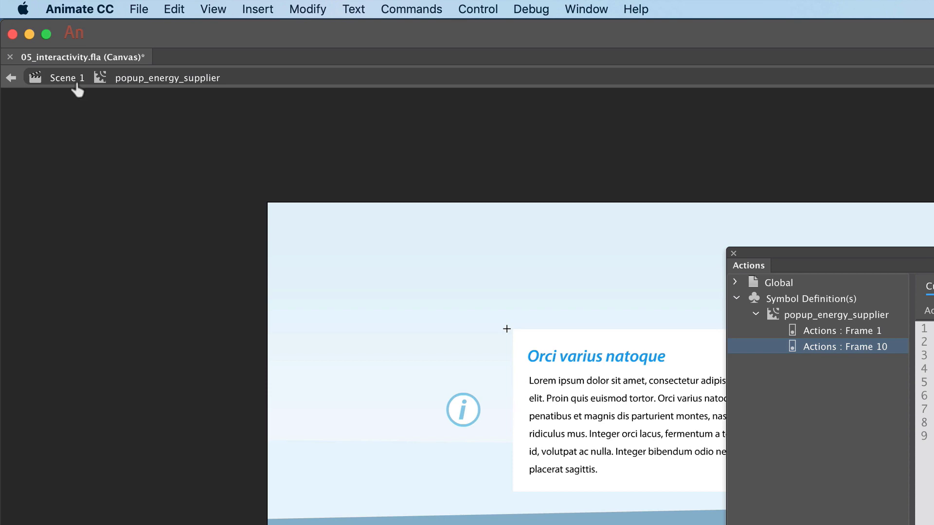
click(77, 84)
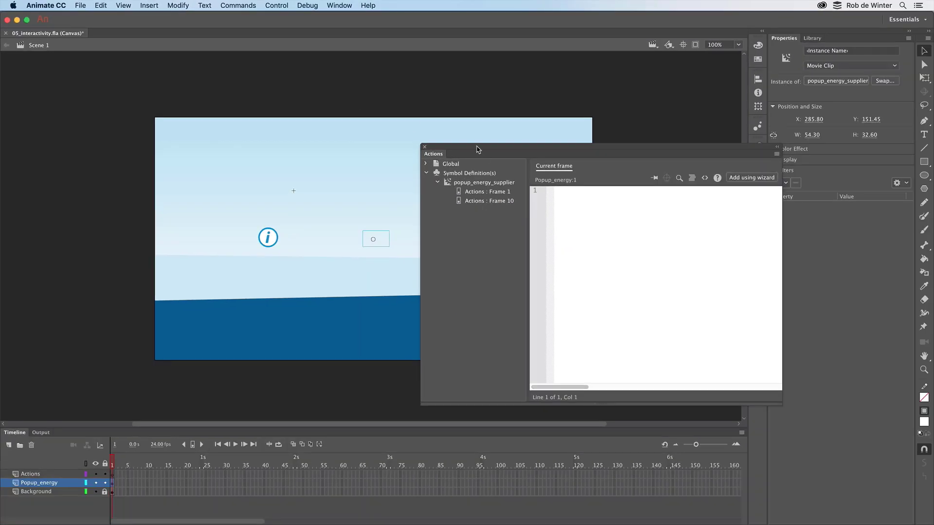
drag(476, 148, 601, 145)
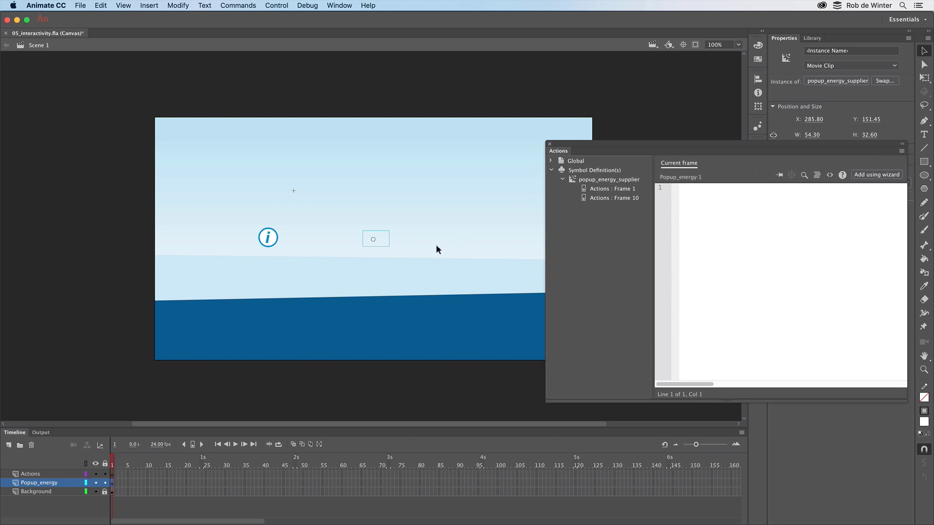
click(271, 243)
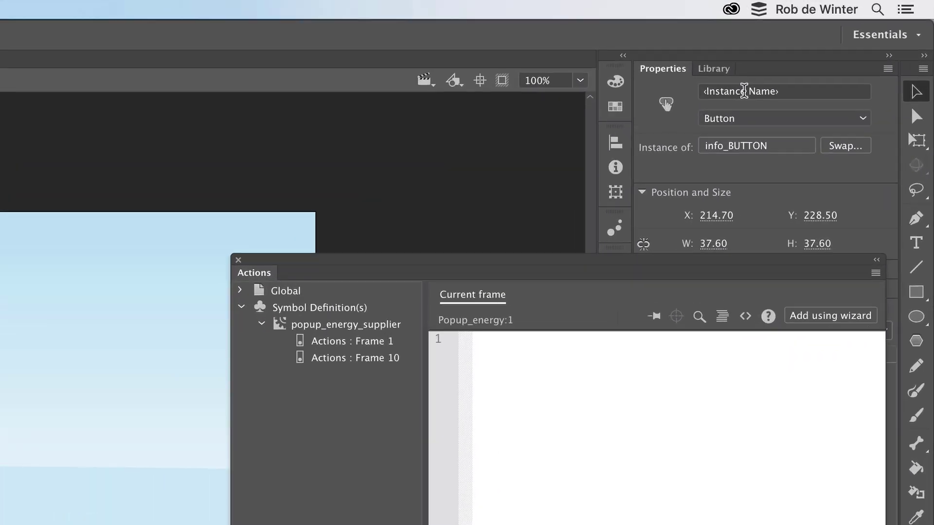
Name the info button instance info_button.
click(743, 91)
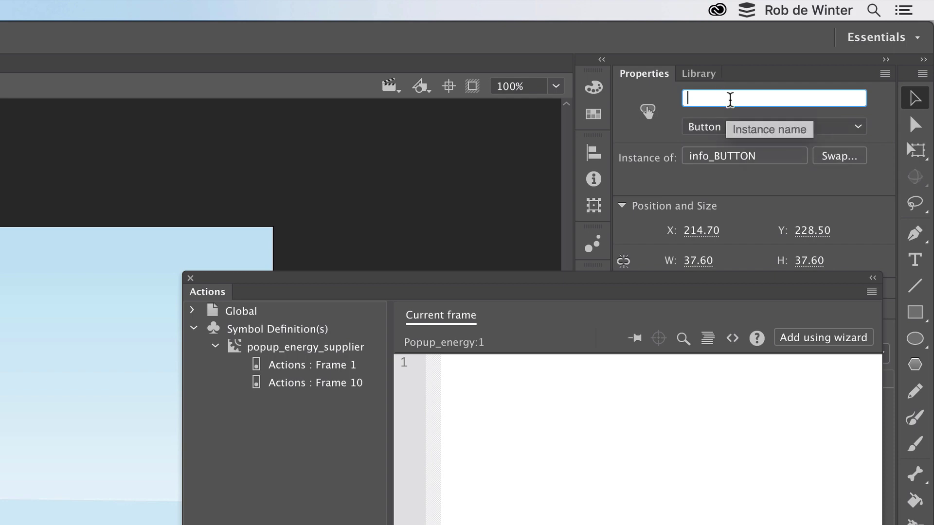
text(info_button)
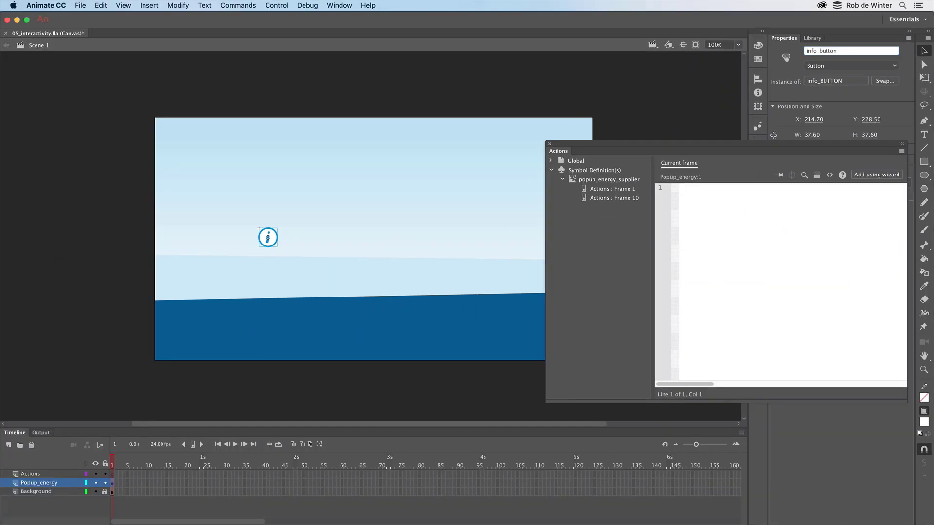
key(Return)
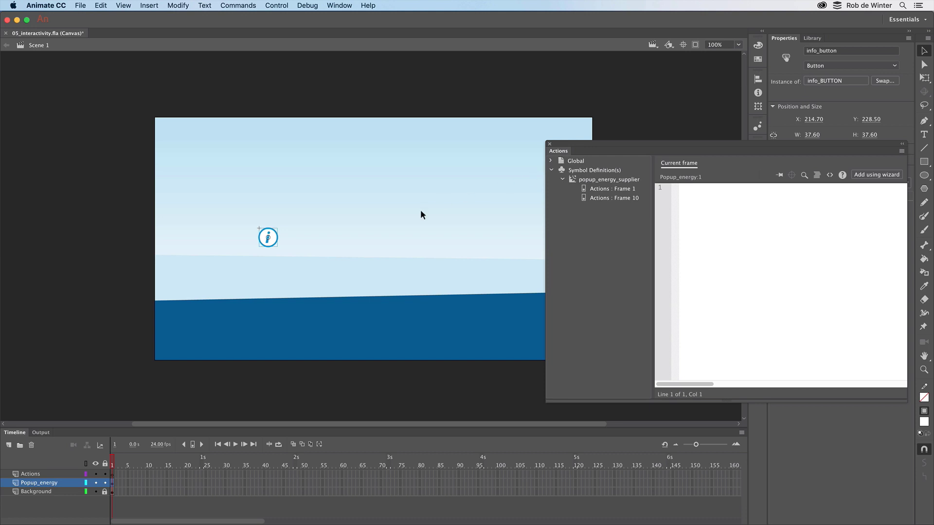
Select the popup_energy_supplier movie clip on the stage and name its instance popup.
click(371, 239)
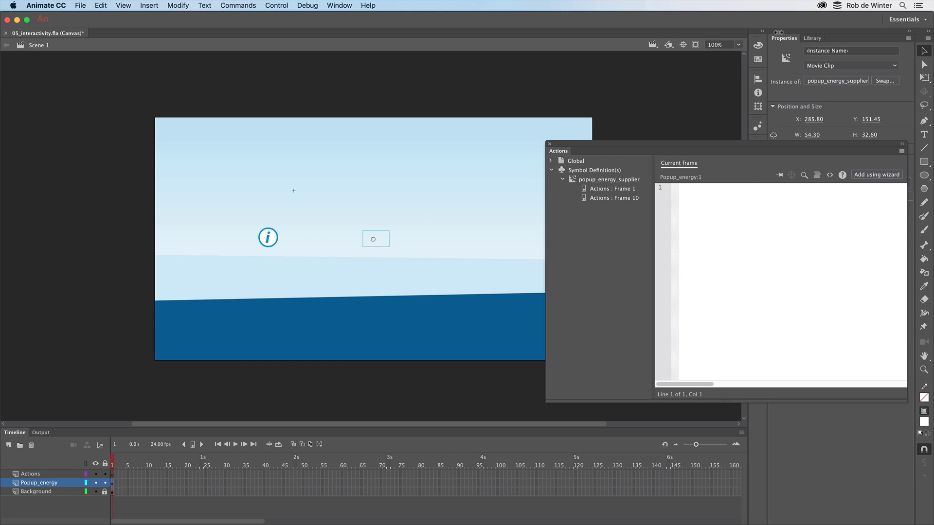
click(824, 50)
text(pop)
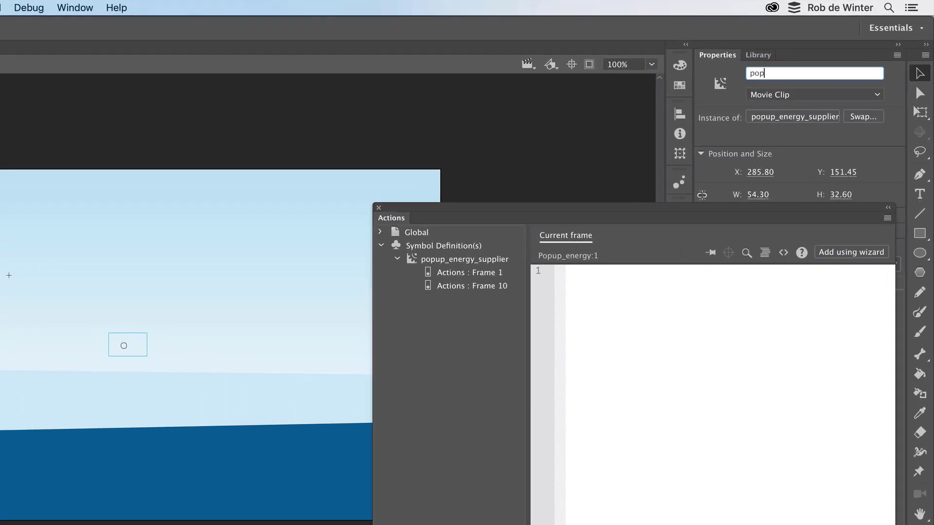
text(up)
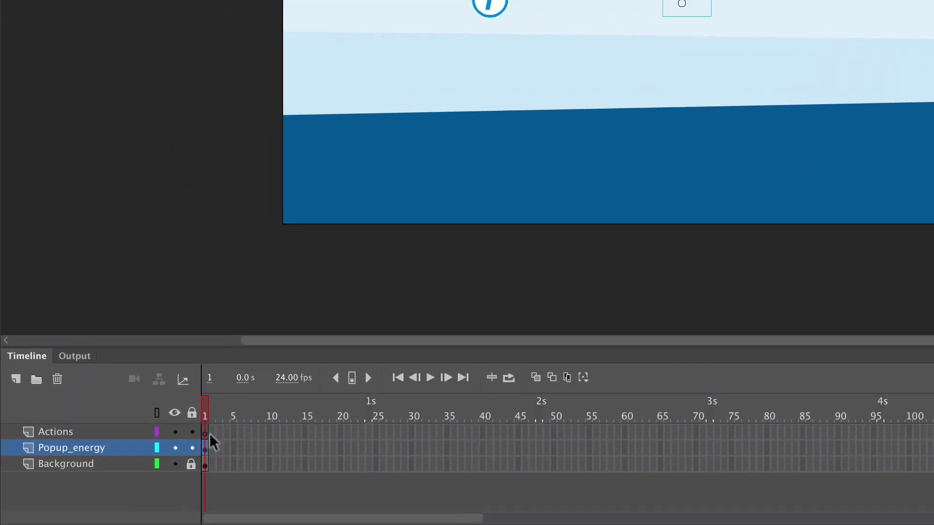
On frame 1 of Scene 1's Actions layer, use the action wizard to choose a Play action applied to popup.
click(210, 431)
key(F9)
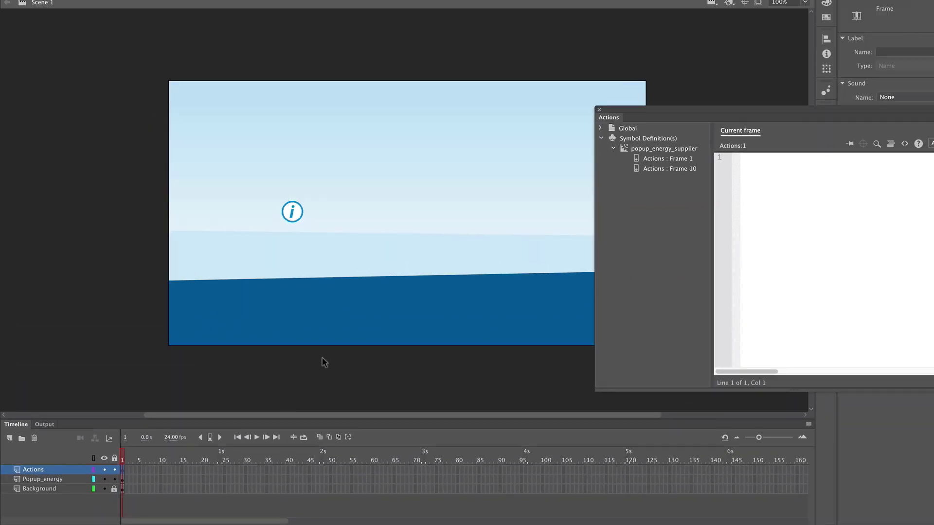
drag(664, 110, 482, 93)
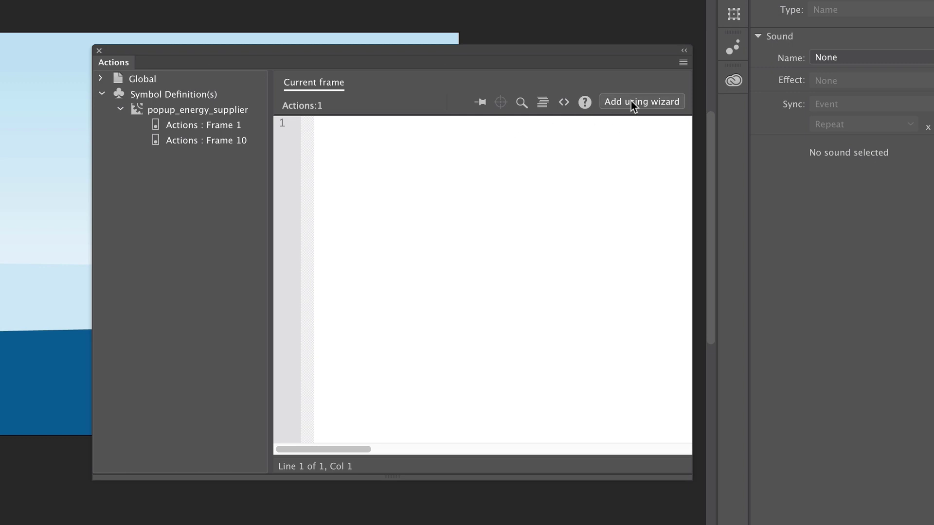
click(631, 103)
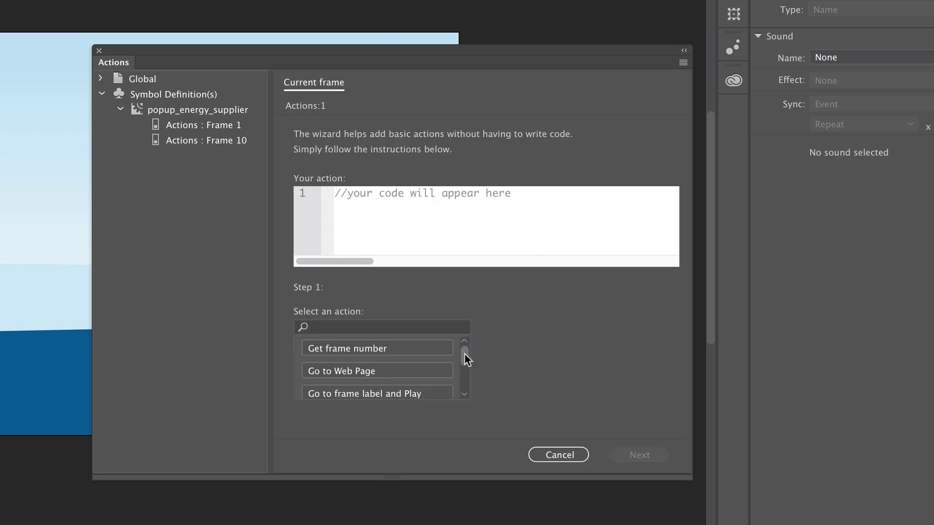
drag(465, 354, 466, 366)
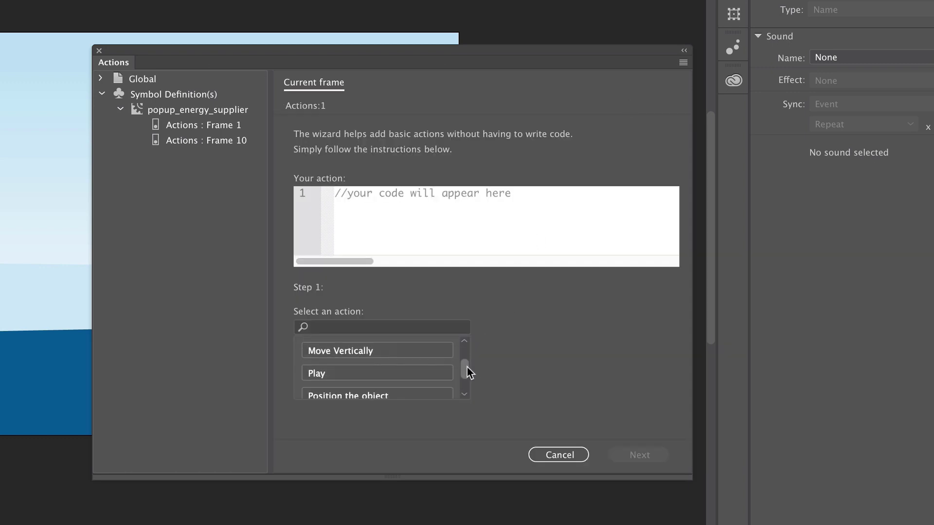
click(432, 378)
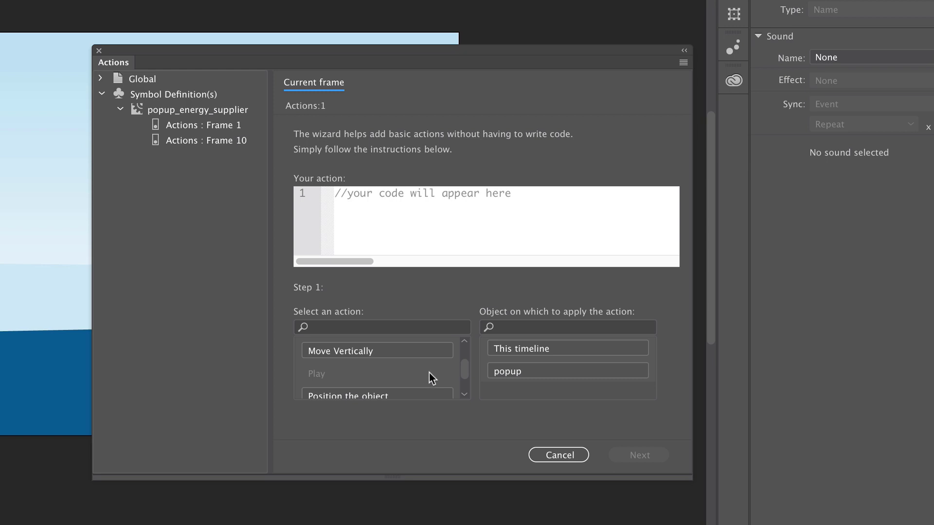
click(521, 372)
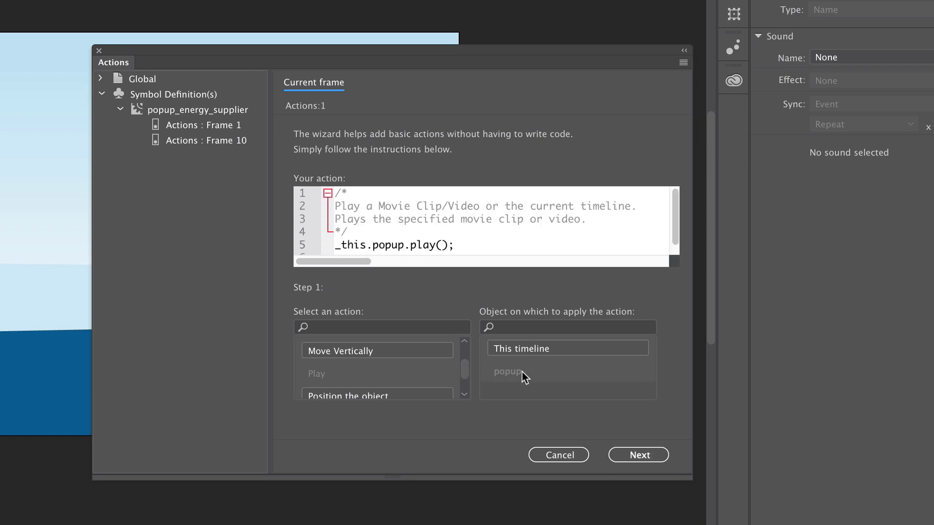
click(634, 455)
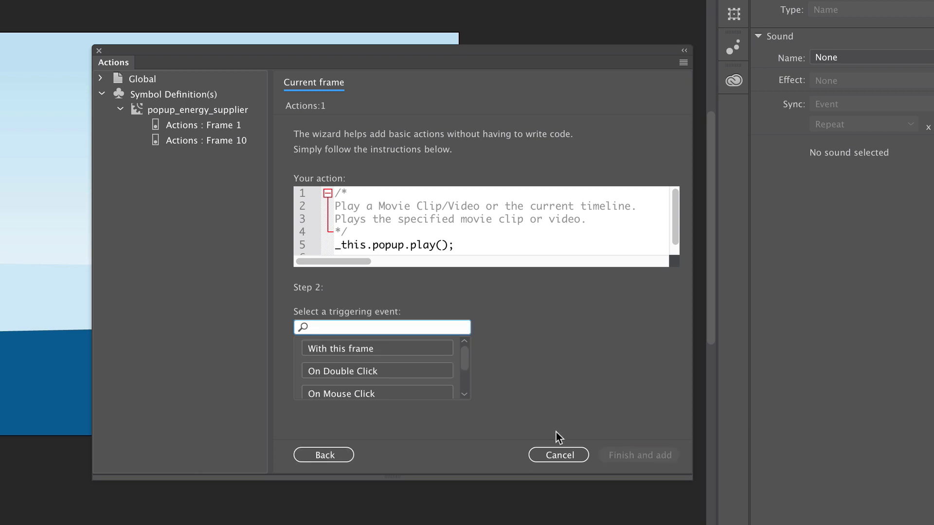
Trigger the Play action with On Mouse Click on info_button and add the generated code to the frame.
drag(465, 357, 467, 372)
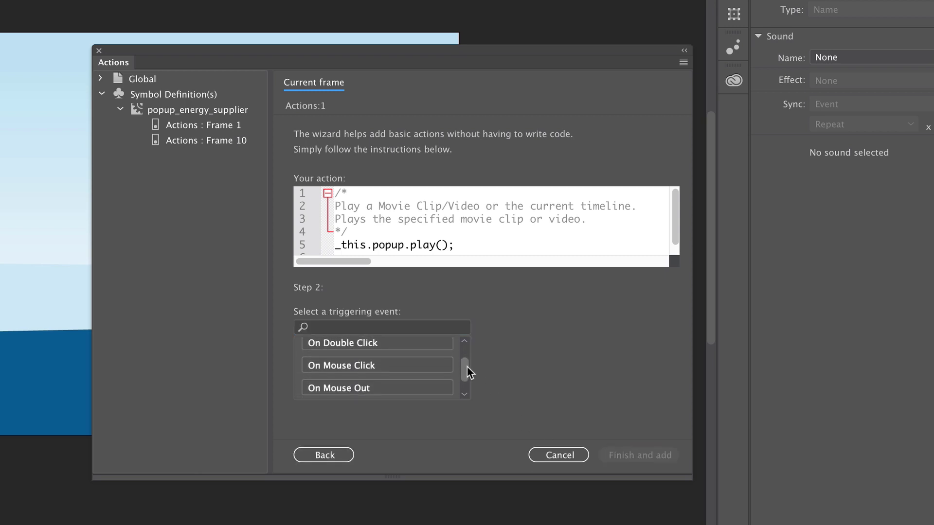
click(407, 369)
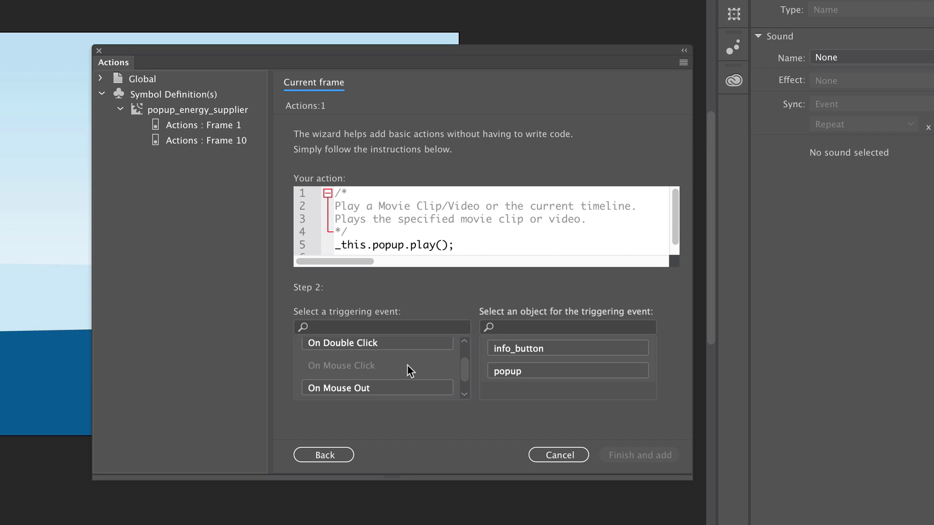
click(513, 350)
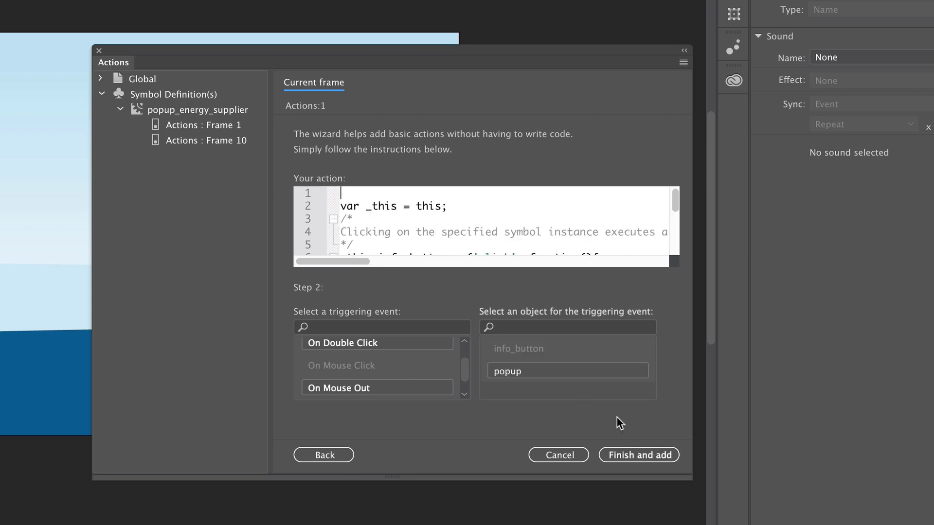
click(643, 455)
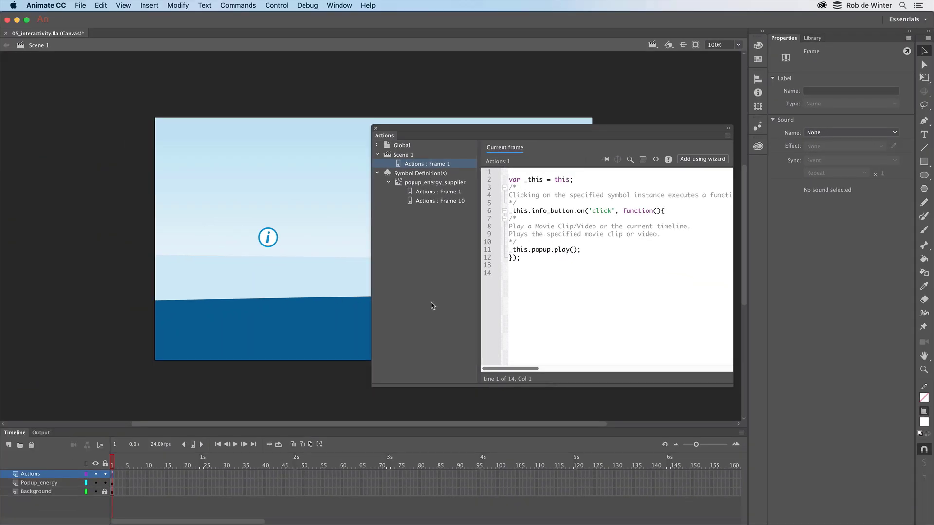
Close the code editor and test the movie in the browser.
click(375, 129)
click(279, 7)
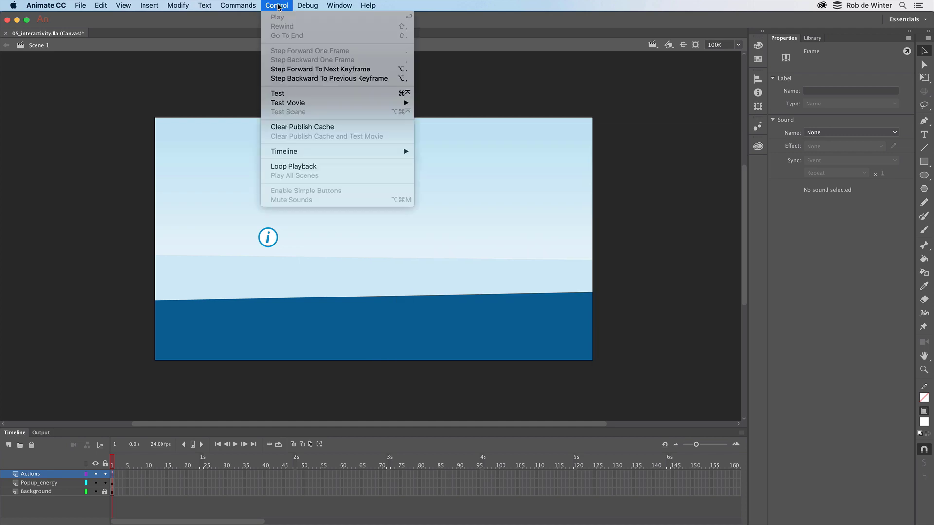
click(302, 94)
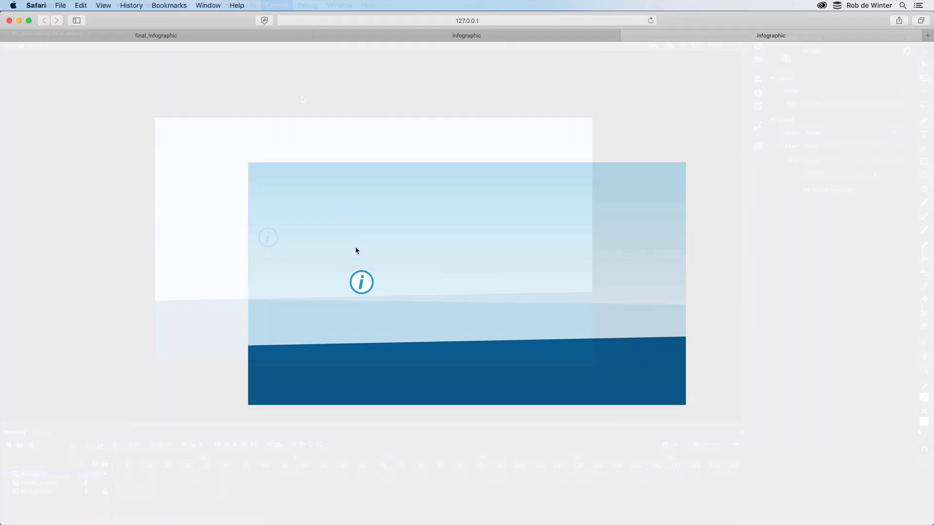